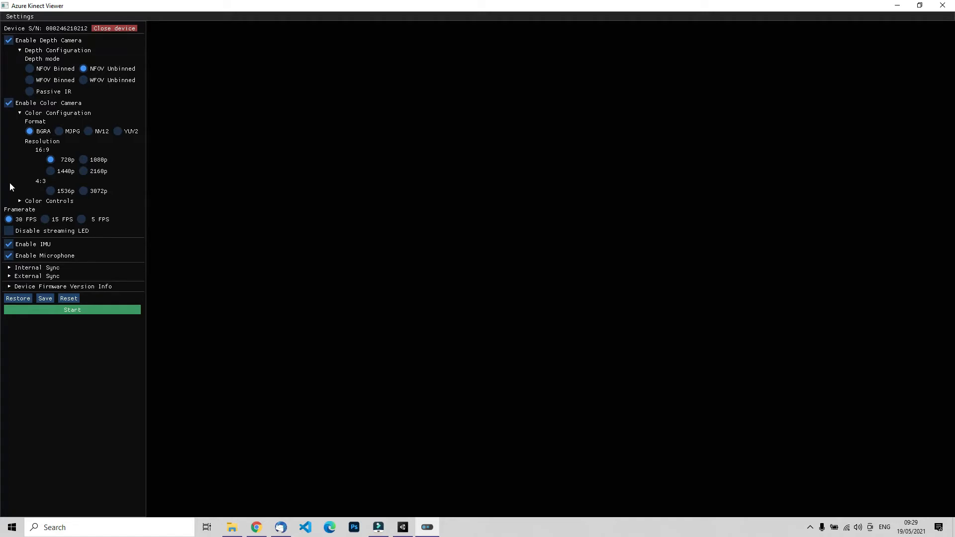
Step: Expand the color controls and start streaming the depth, color, IMU and microphone data from the Kinect
click(20, 200)
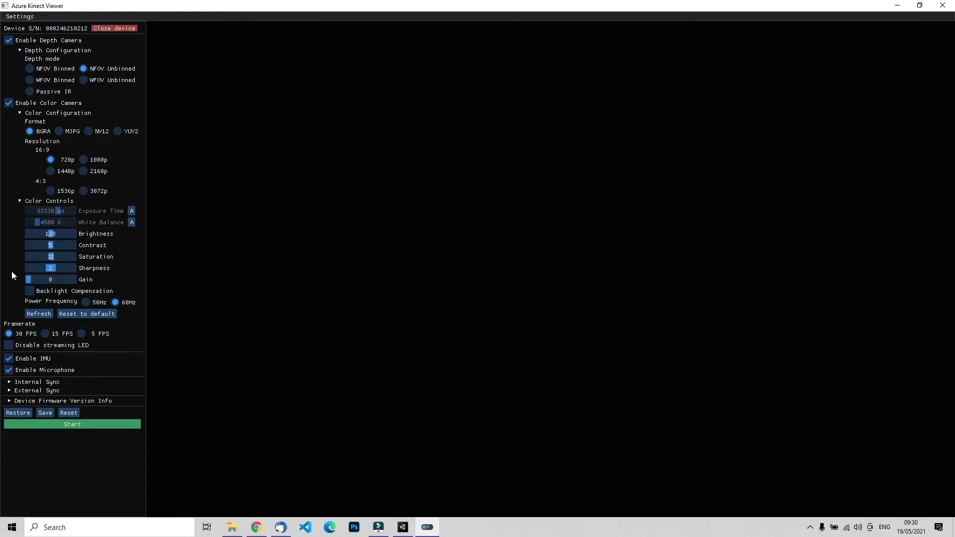
click(60, 426)
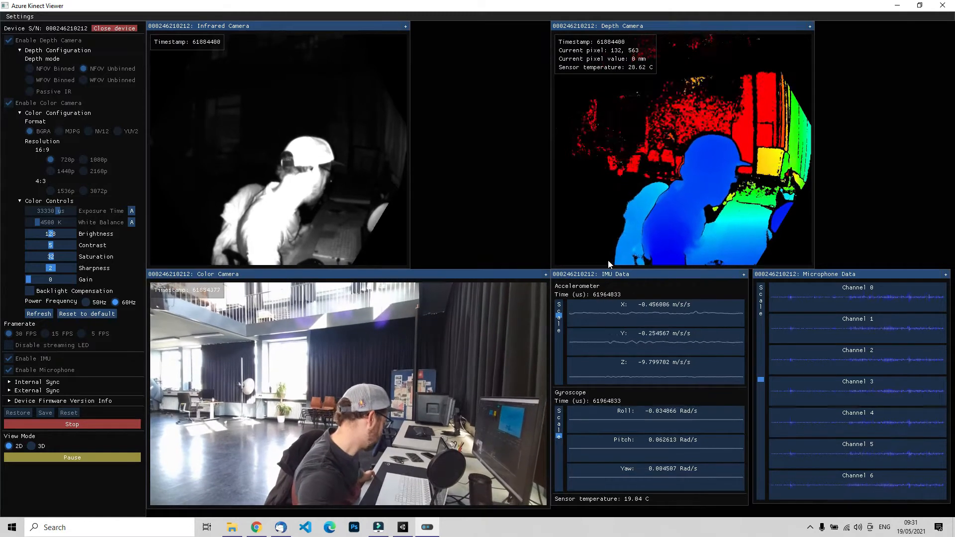
mouse_move(623, 306)
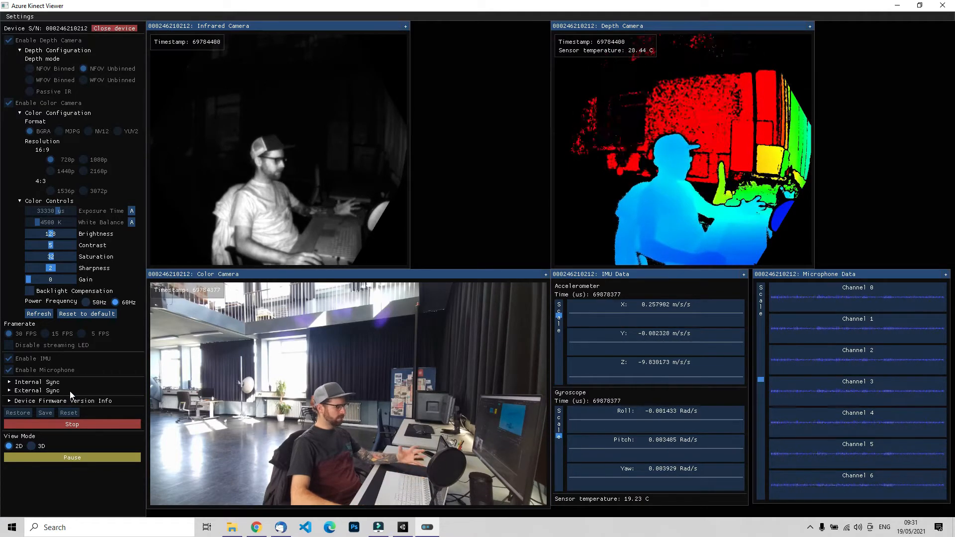
Step: Switch the live stream to the 3D view mode and examine the shaded point cloud up close and from the side
click(31, 446)
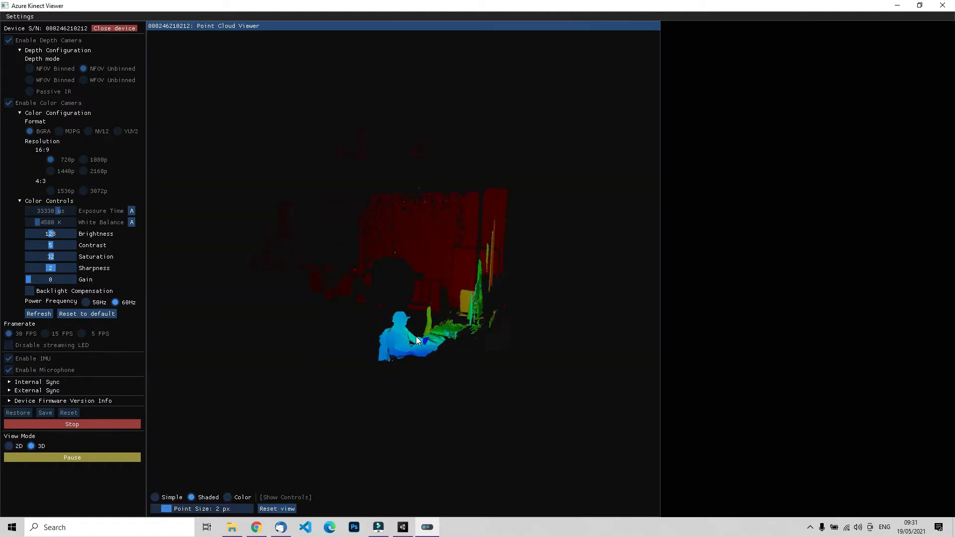
scroll(416, 337, up, 5)
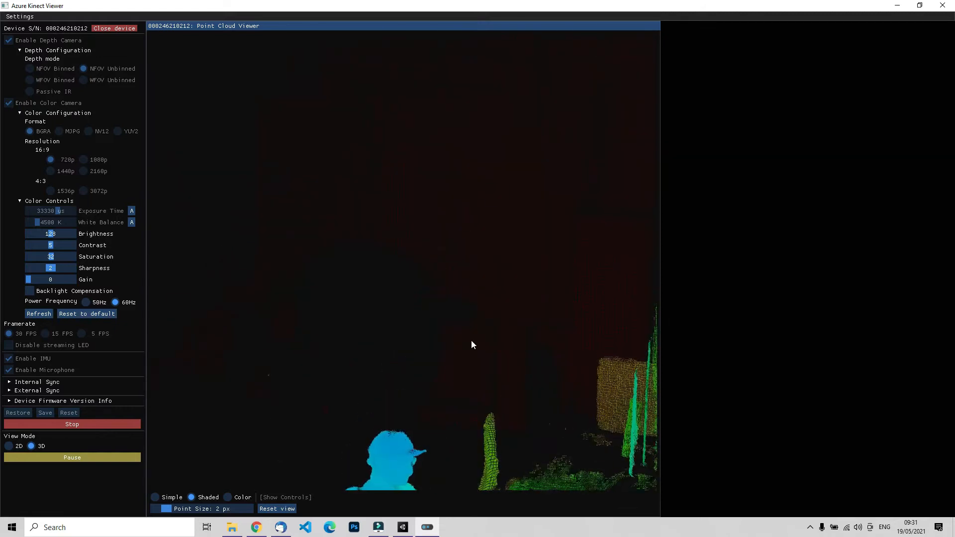
scroll(479, 359, down, 1)
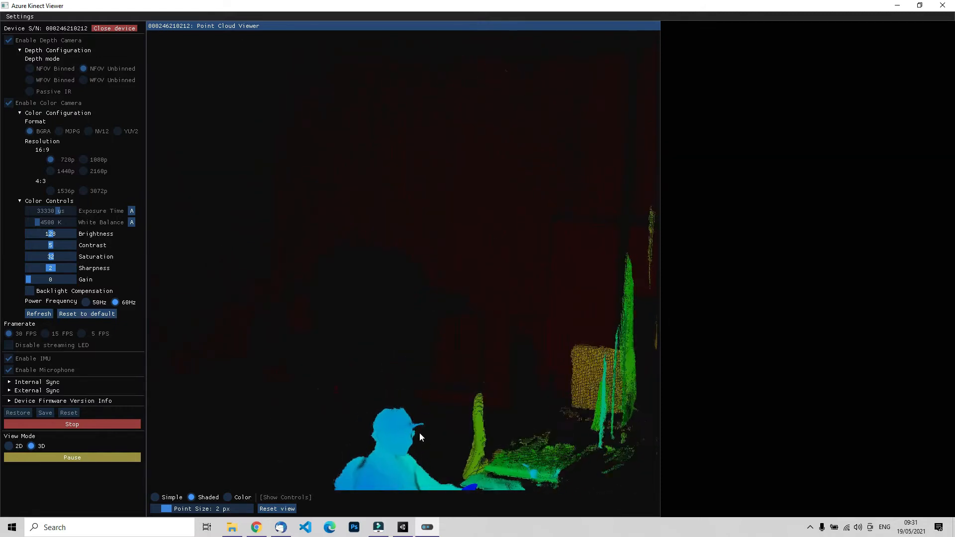
drag(419, 431, 403, 315)
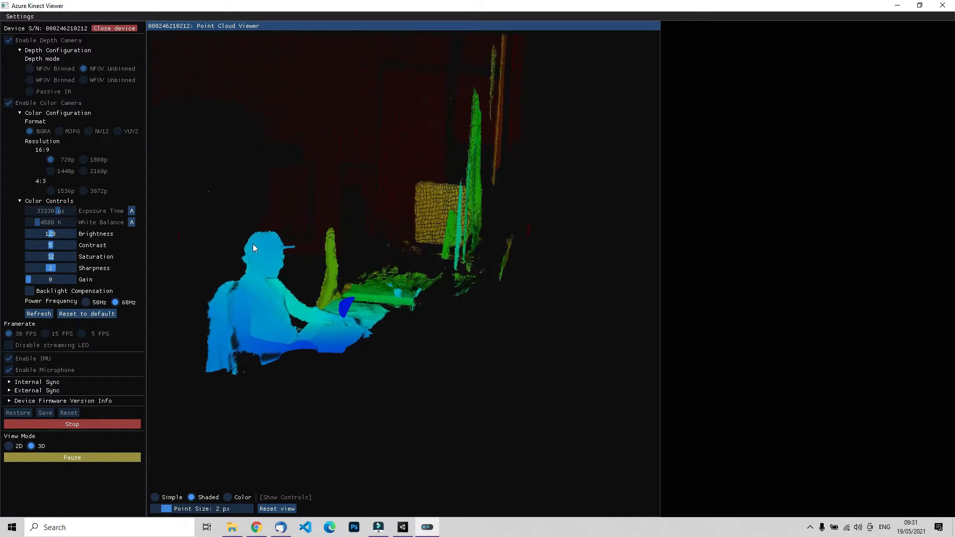
drag(290, 300, 279, 256)
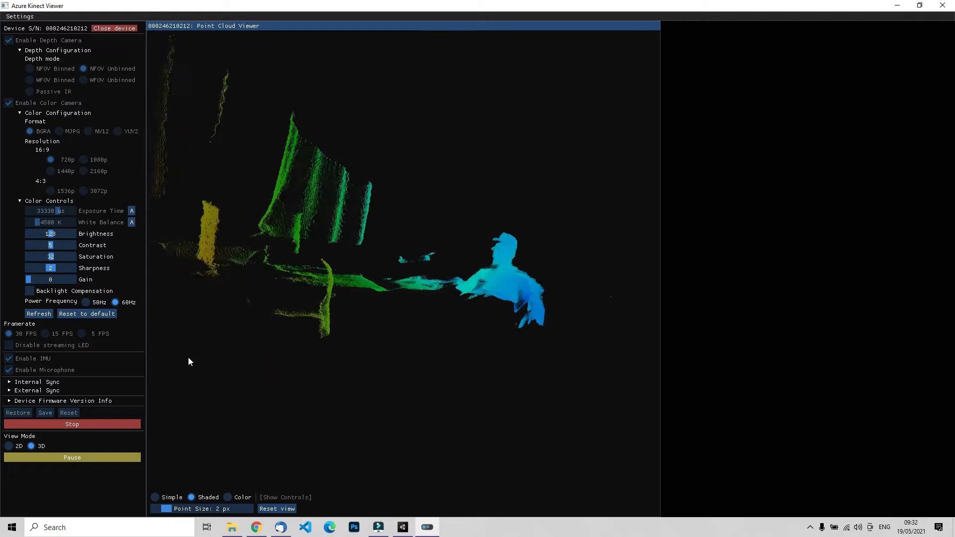
Step: Stop the current stream and restart it with the depth mode set to WFOV Binned
click(72, 458)
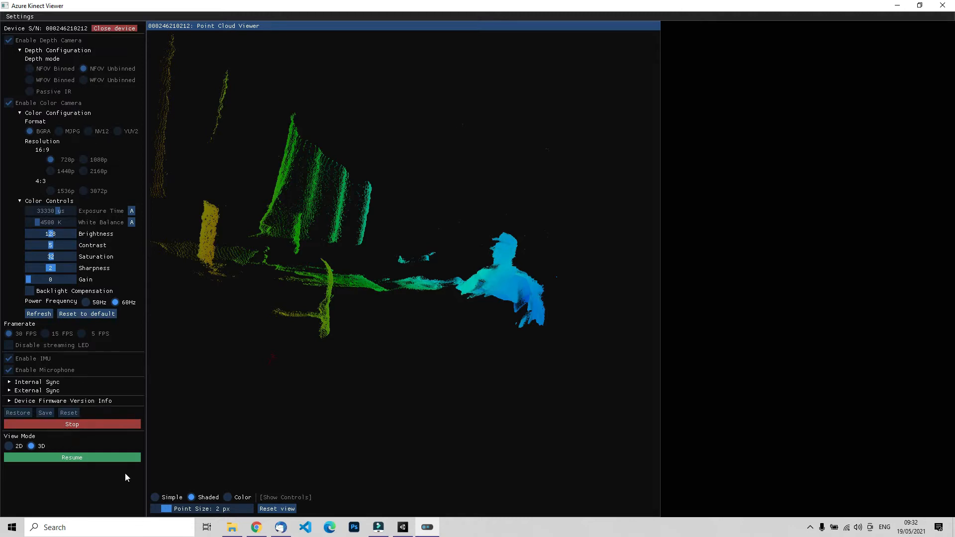
click(64, 423)
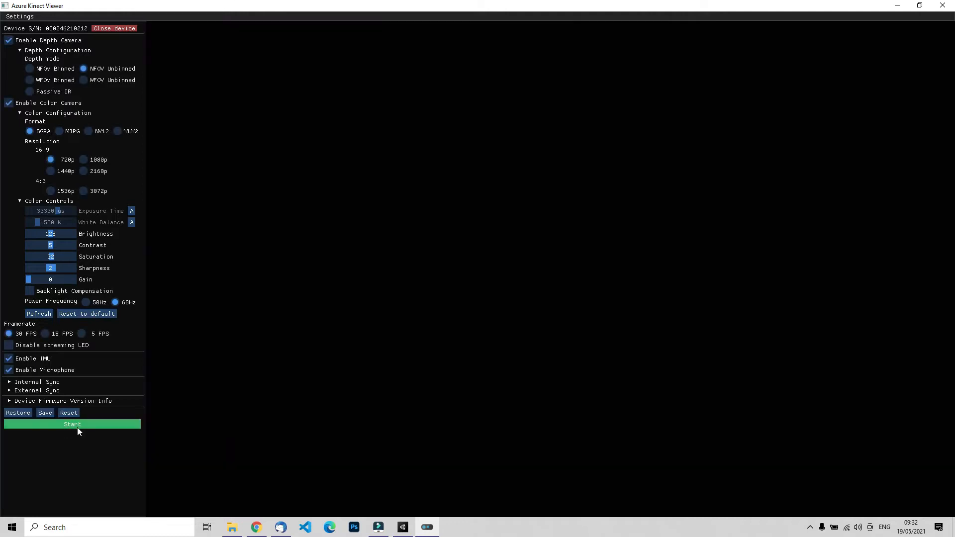
click(29, 80)
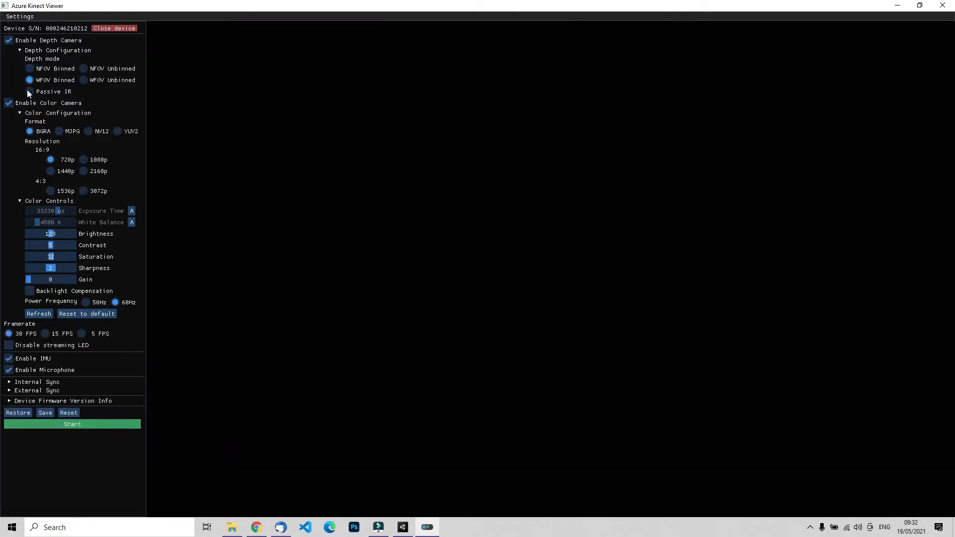
click(71, 425)
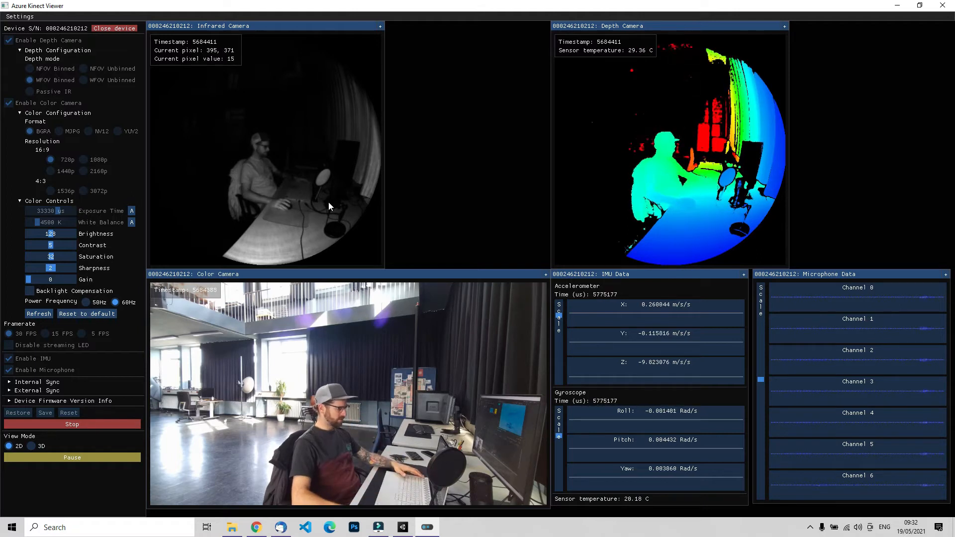
Step: Close the Kinect viewer and present the motion tracking slides from the "Open the Viewer..." slide
click(944, 9)
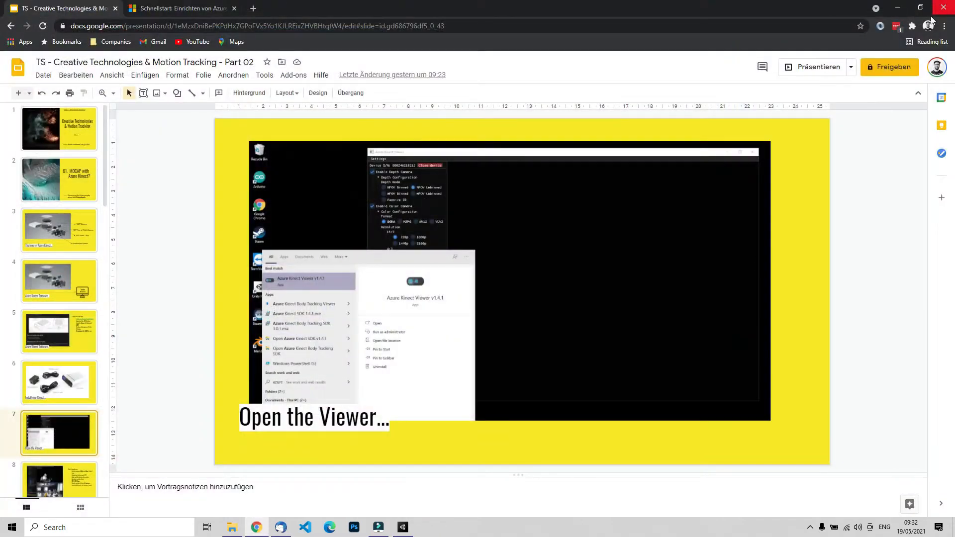
click(824, 69)
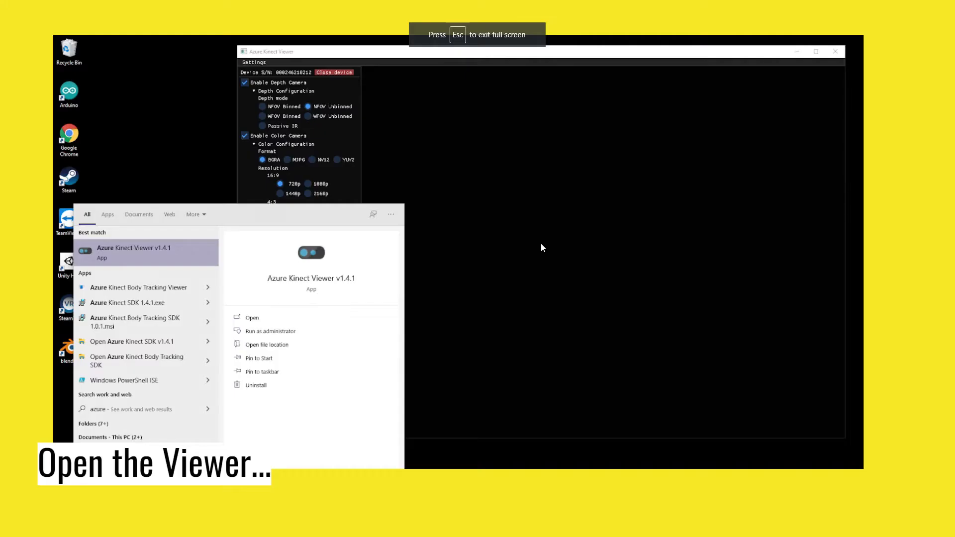
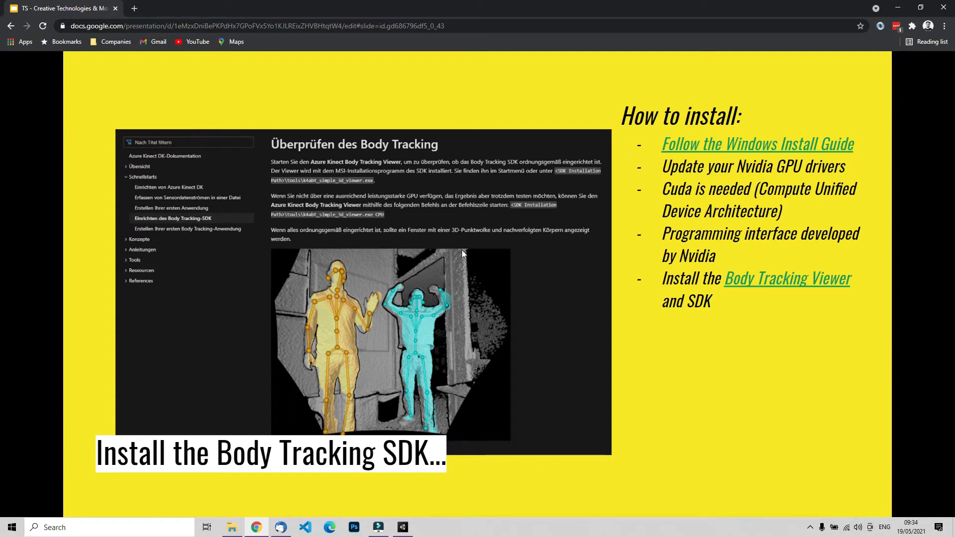
Step: Launch the Azure Kinect Body Tracking Viewer, examine the tracked skeleton in the maximized 3D Visualization window, and close it
click(104, 528)
text(body)
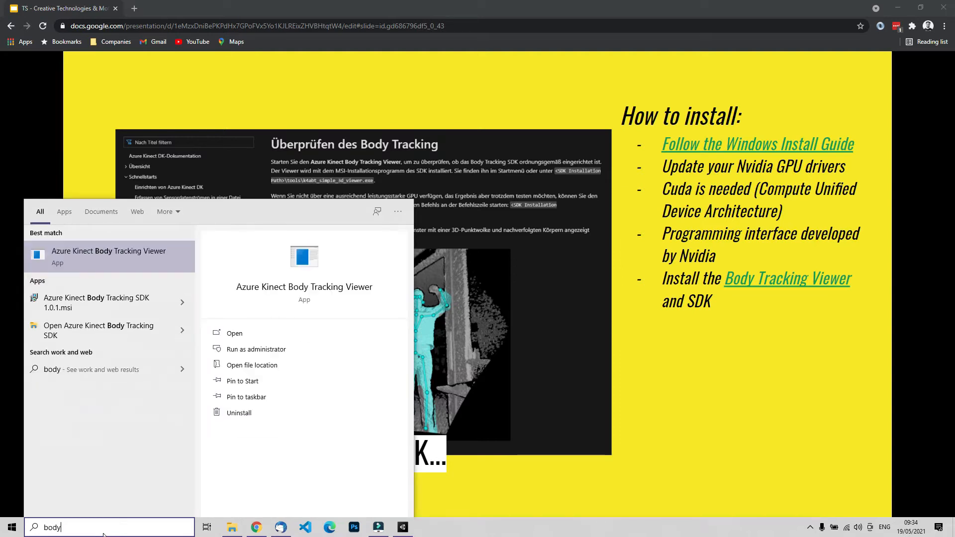
click(130, 256)
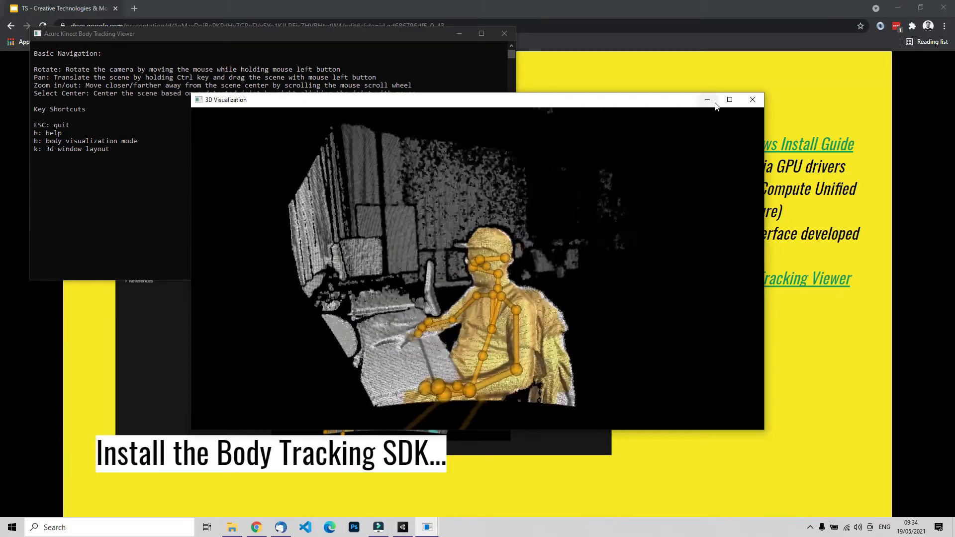
click(727, 100)
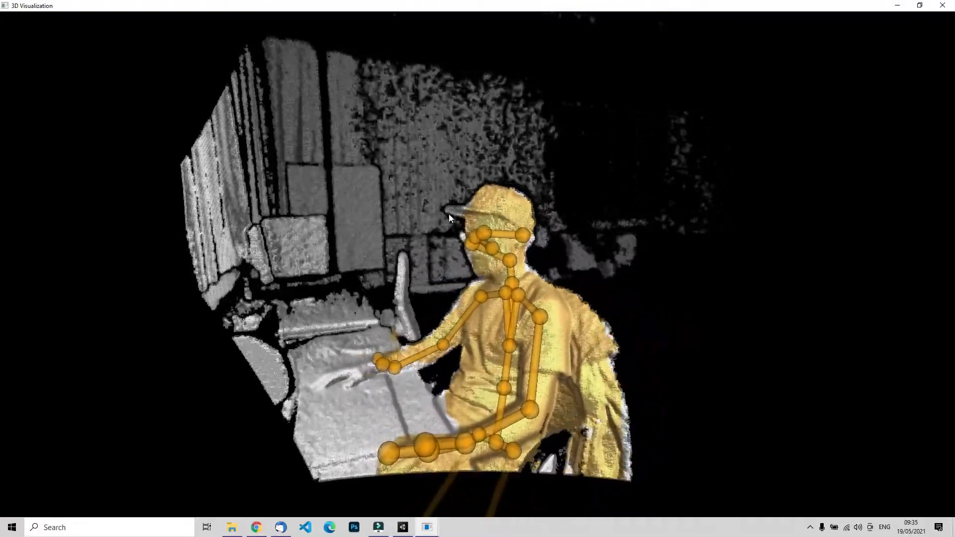
click(951, 6)
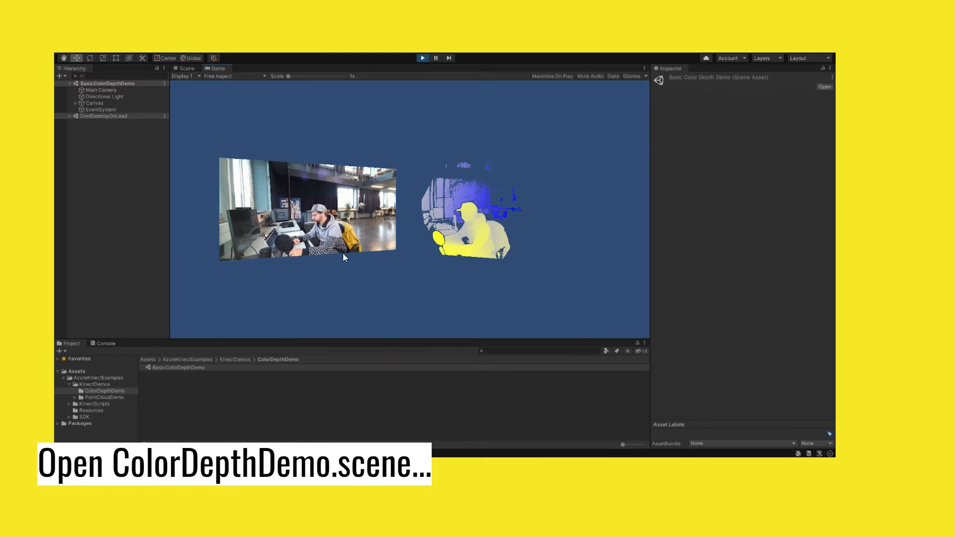
Step: Exit the slide presentation and switch to the 01_AzureKinectUnityFree project in a maximized Unity window
key(Escape)
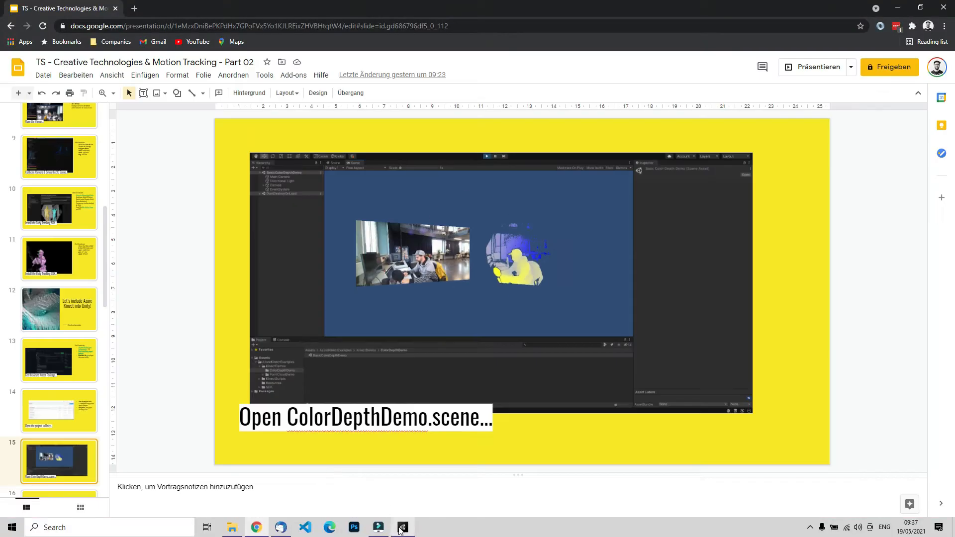
click(402, 527)
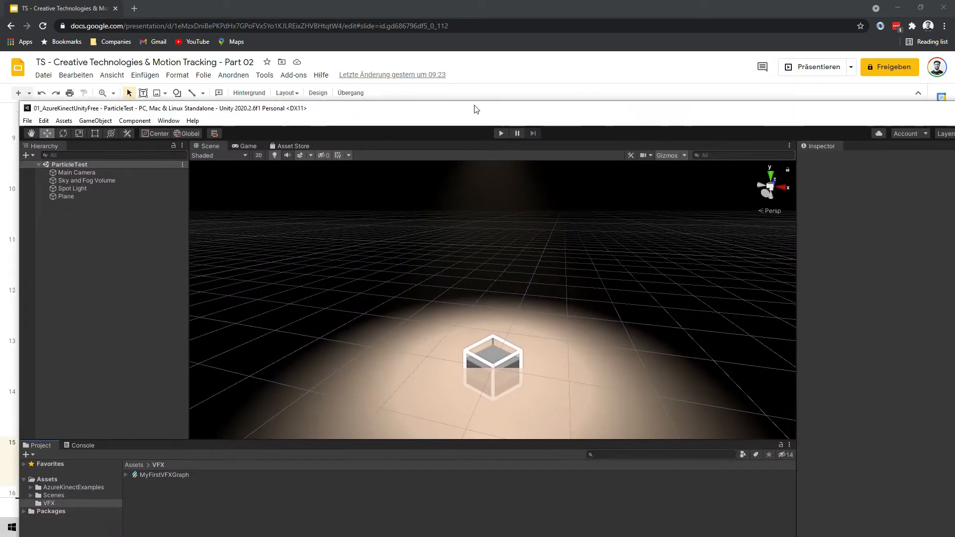
drag(476, 109, 470, 87)
click(469, 85)
click(412, 79)
double_click(811, 83)
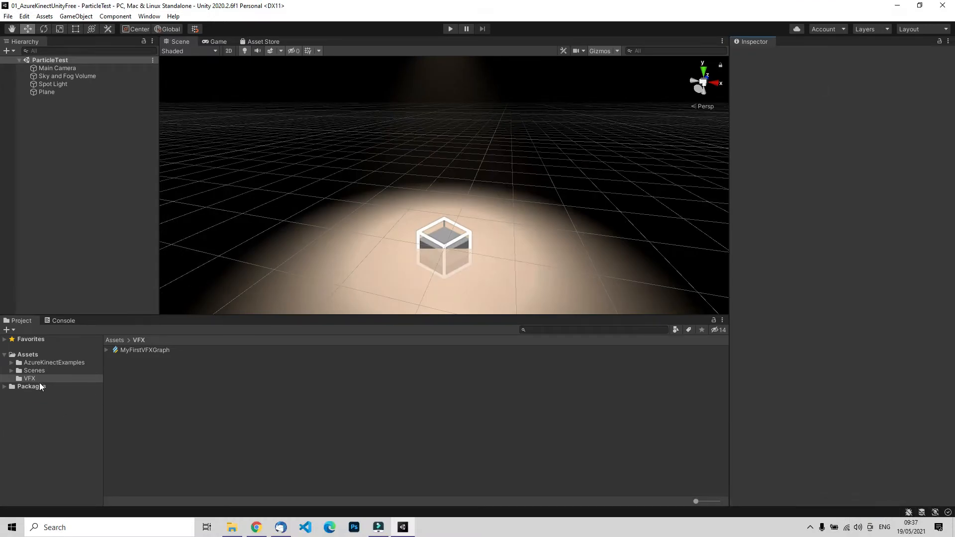
Step: Open the BasicColorDepthDemo scene from AzureKinectExamples > KinectDemos > ColorDepthDemo in the project assets
click(34, 365)
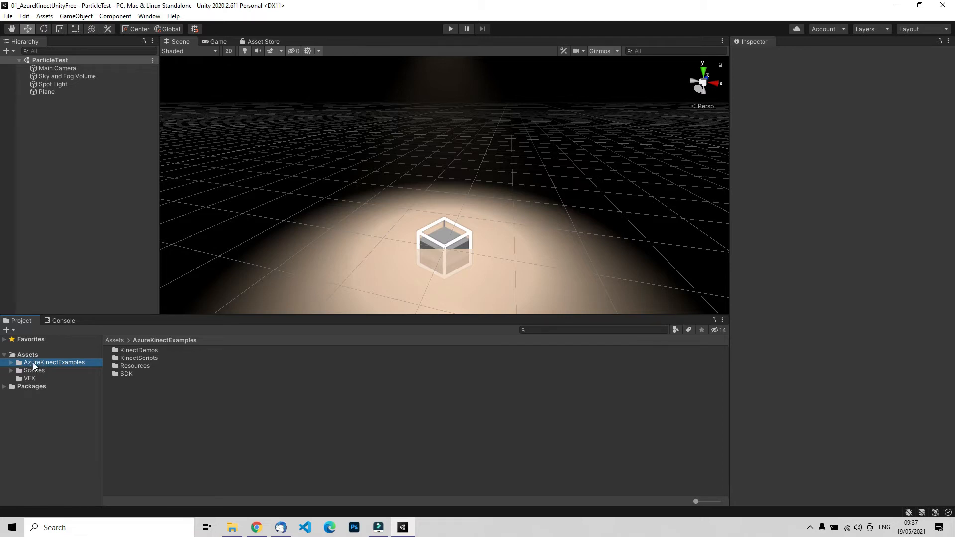
click(140, 362)
click(140, 358)
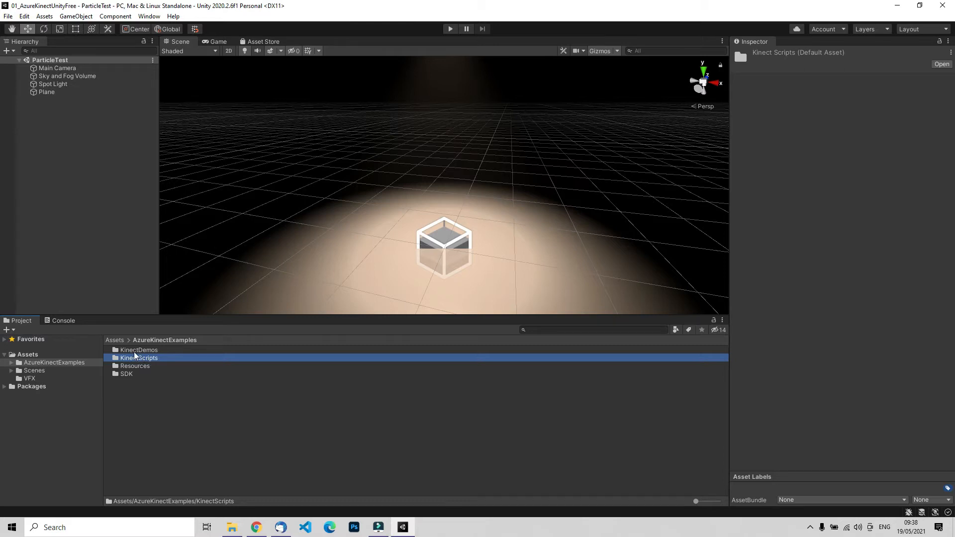
click(135, 351)
double_click(134, 350)
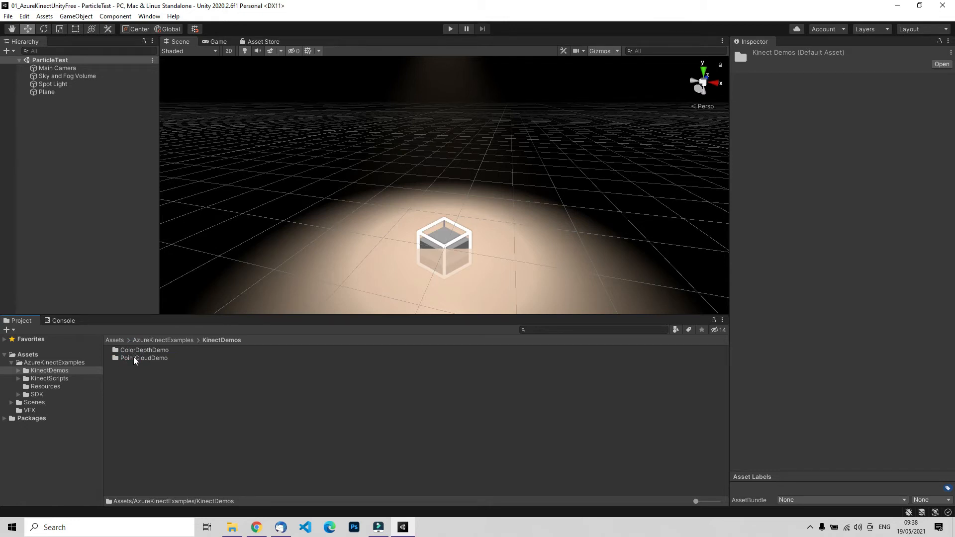
double_click(135, 350)
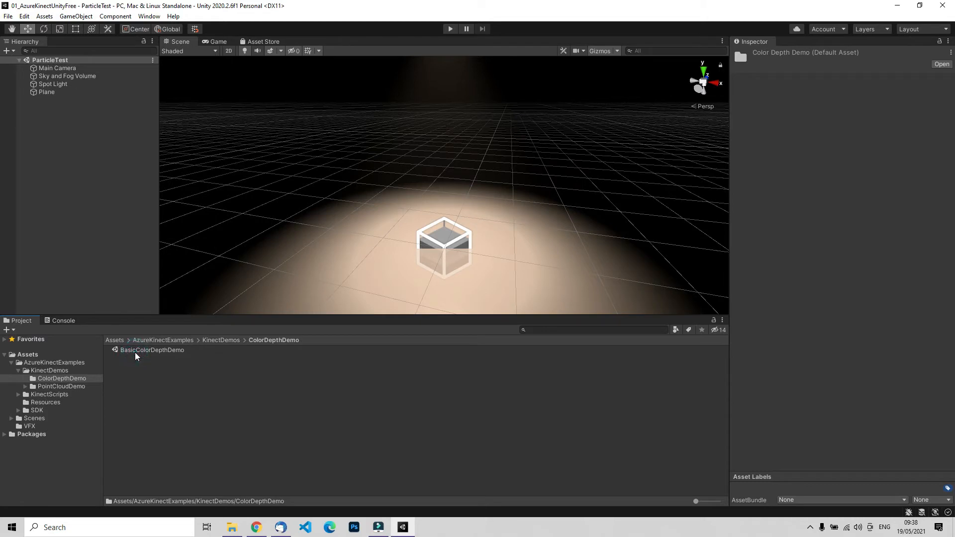
double_click(135, 351)
Step: Run the BasicColorDepthDemo scene in play mode to view the color and depth camera images, and stop it
scroll(490, 178, down, 5)
middle_drag(490, 178, 408, 249)
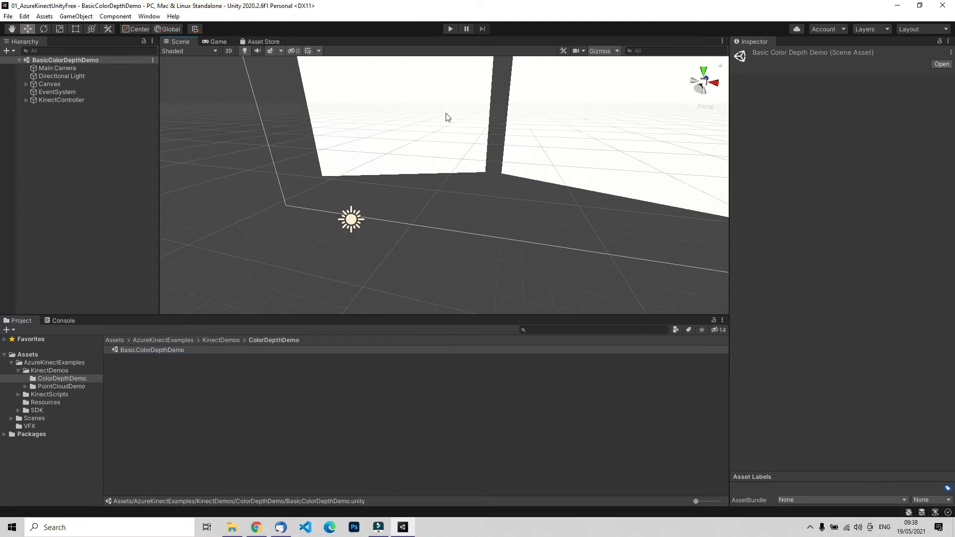
click(450, 28)
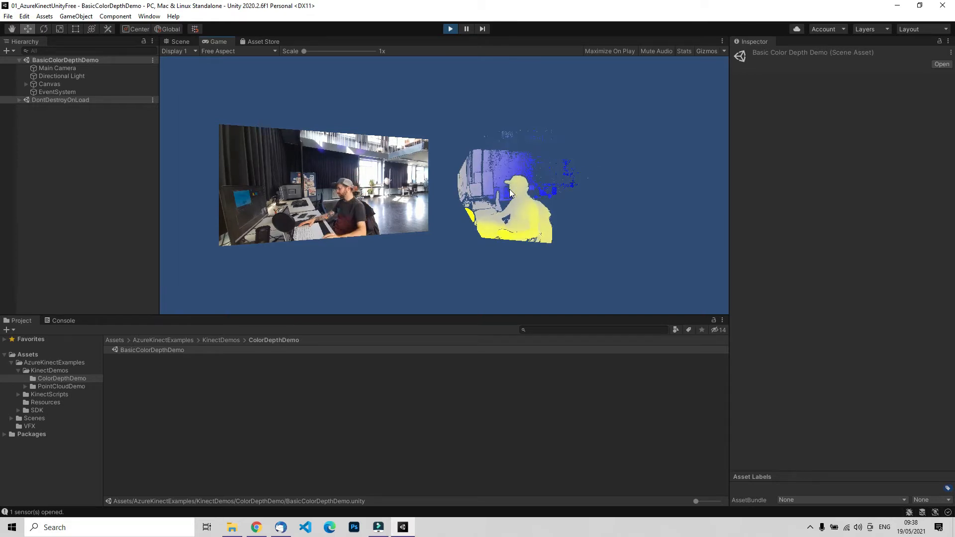
click(450, 29)
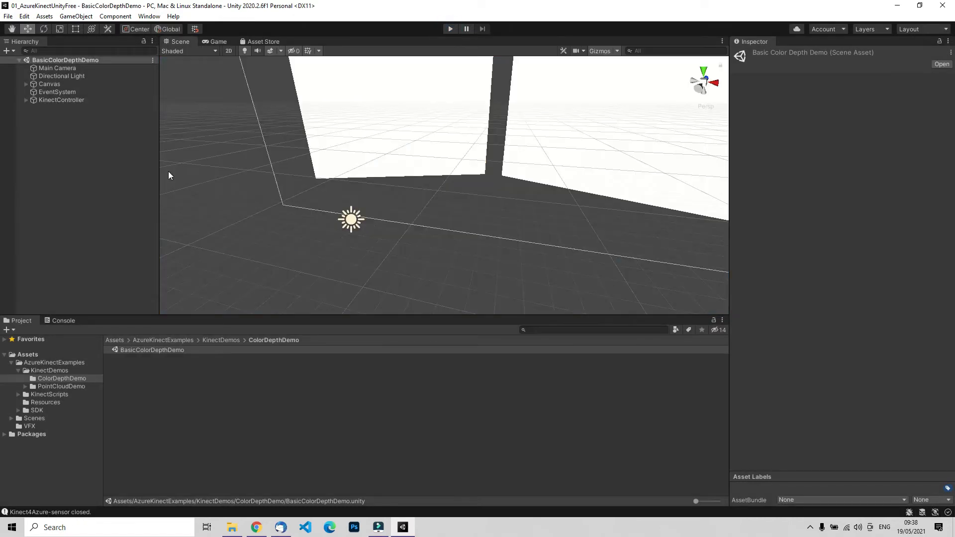
Step: Examine the child objects of KinectController and Canvas, including the components of ColorImage and DepthImage
click(26, 101)
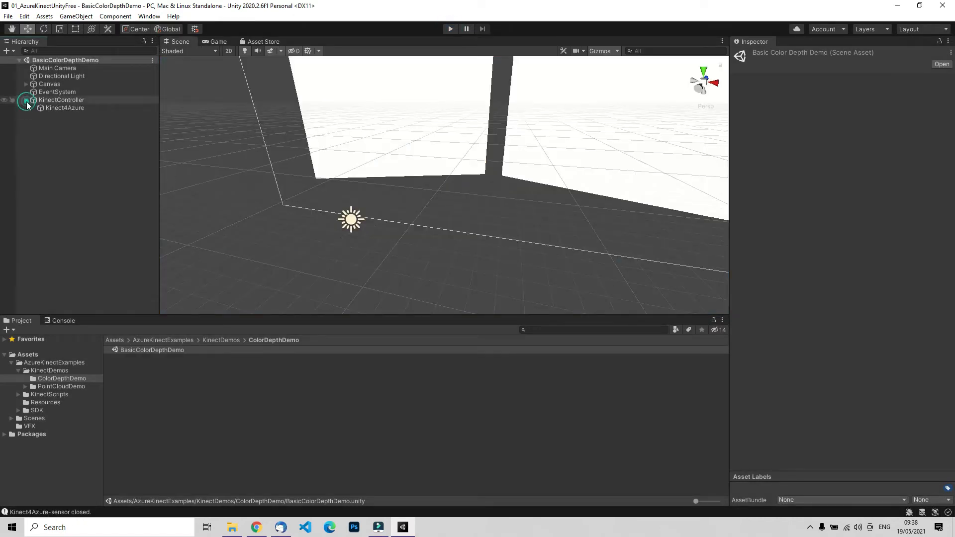
click(26, 85)
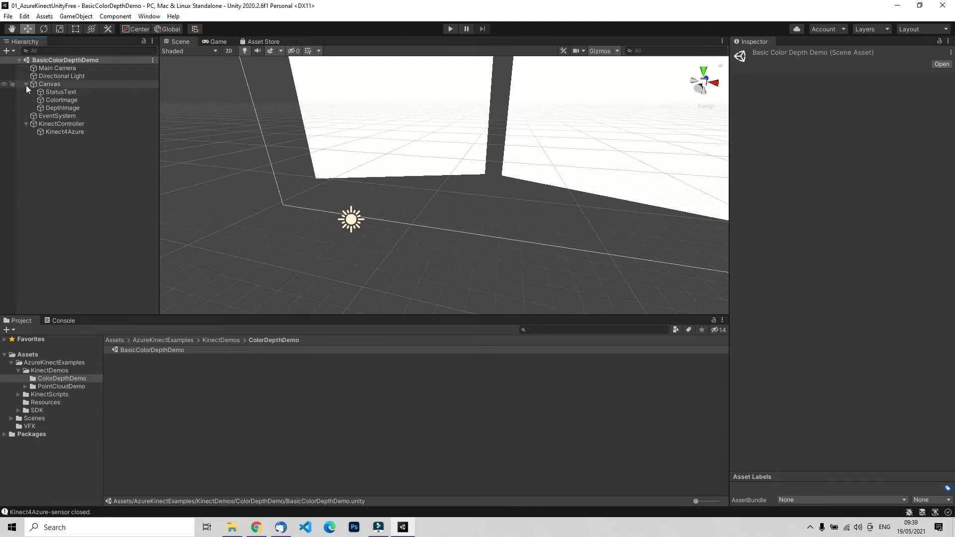
scroll(442, 154, down, 8)
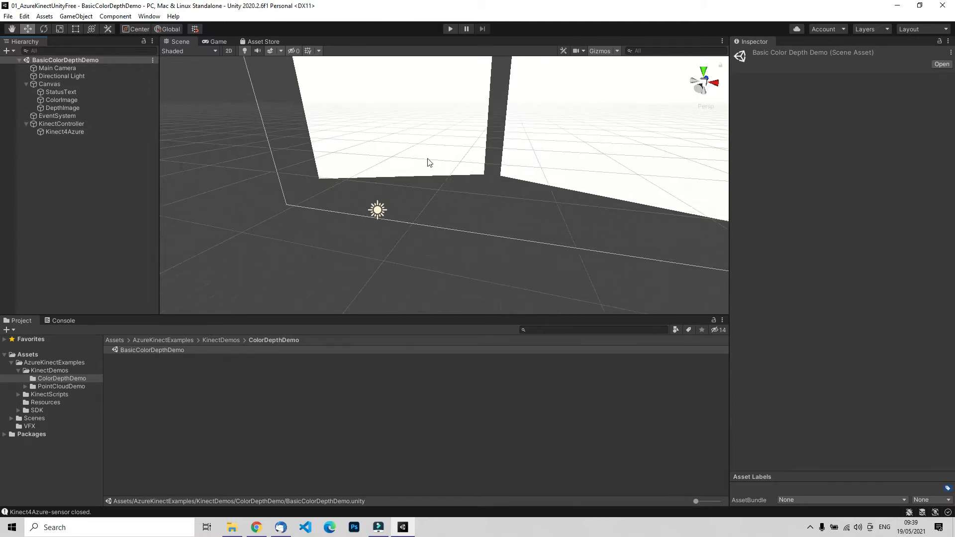
middle_drag(473, 133, 381, 257)
scroll(438, 162, down, 2)
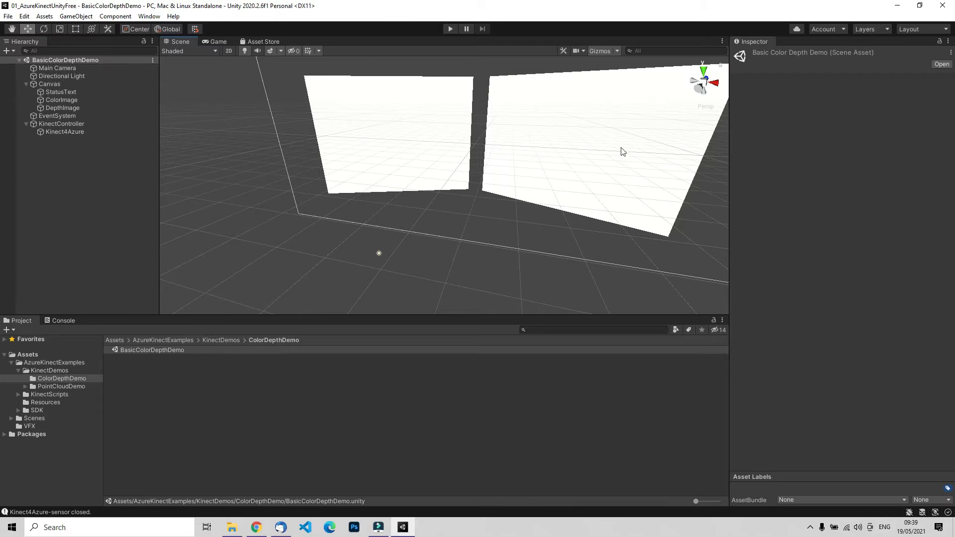
click(49, 84)
click(58, 101)
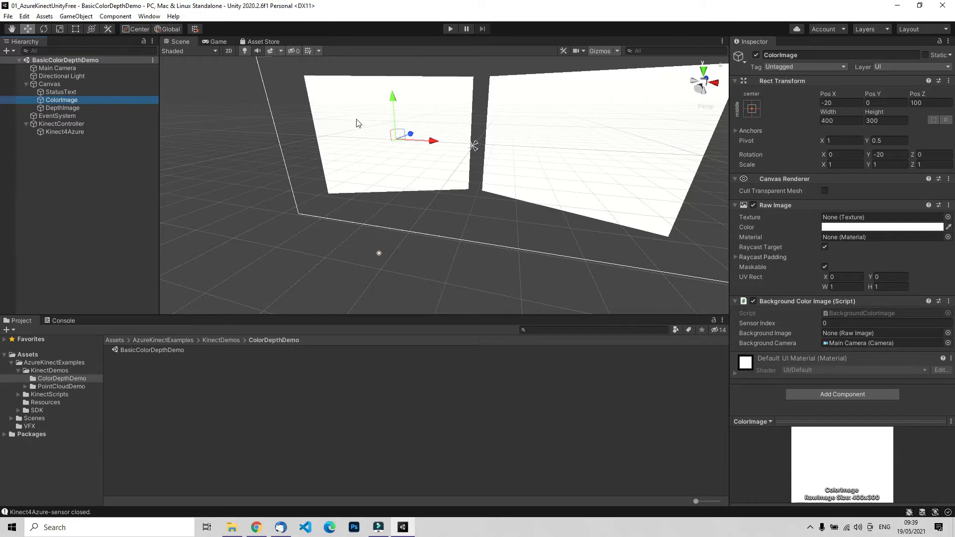
click(61, 108)
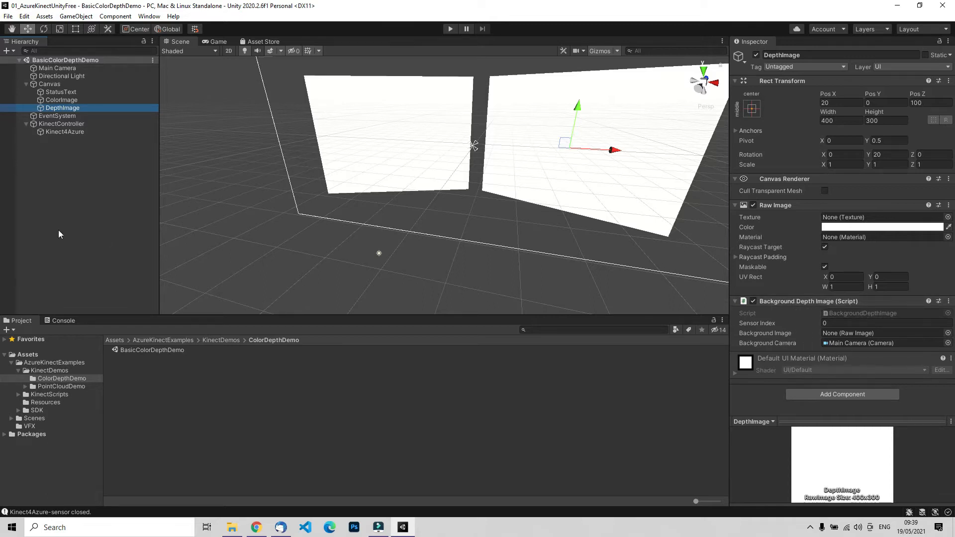
Step: Examine the Kinect Manager settings of KinectController and the components of DepthImage, and collapse the Canvas object
click(57, 124)
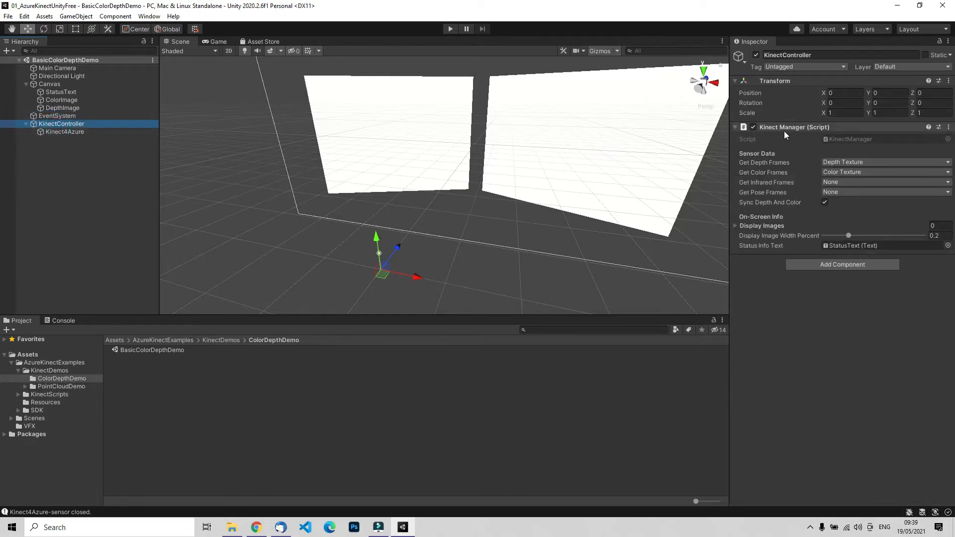
click(62, 110)
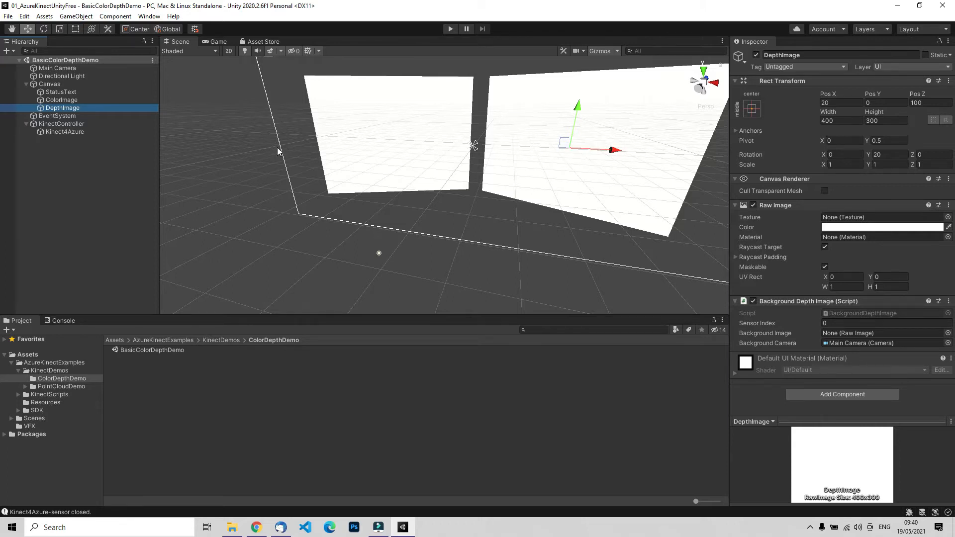
click(26, 83)
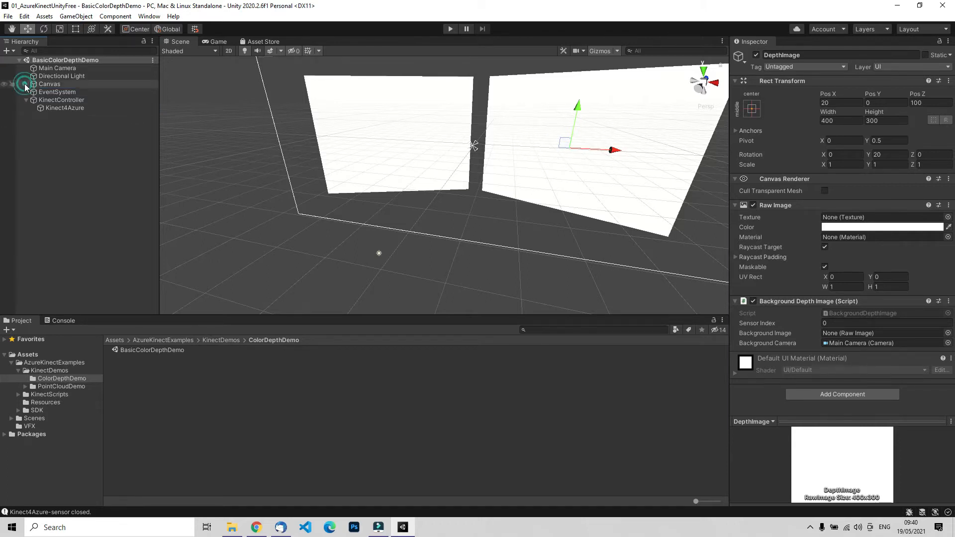
Step: Open the VfxPointCloudDemo scene from the PointCloudDemo folder and run it in play mode to view the point cloud
click(60, 388)
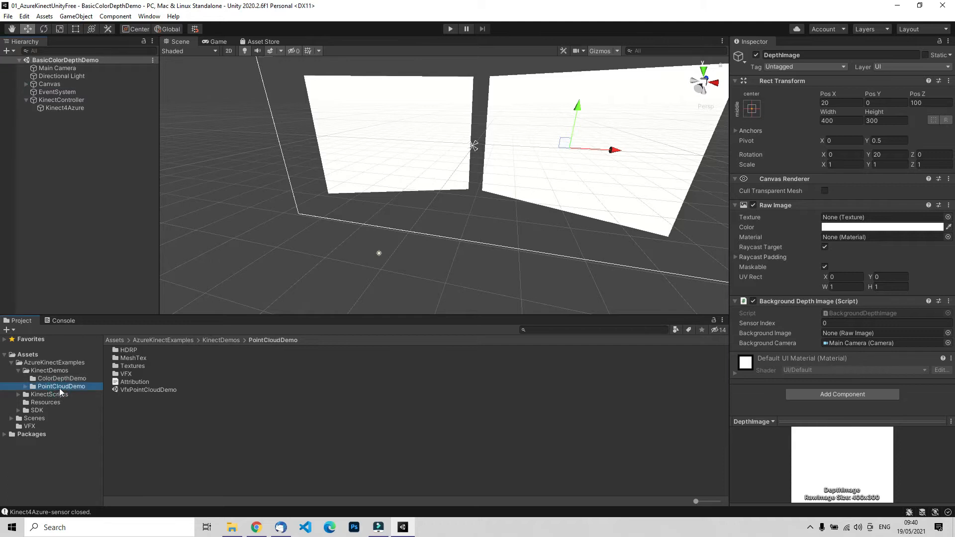
double_click(142, 390)
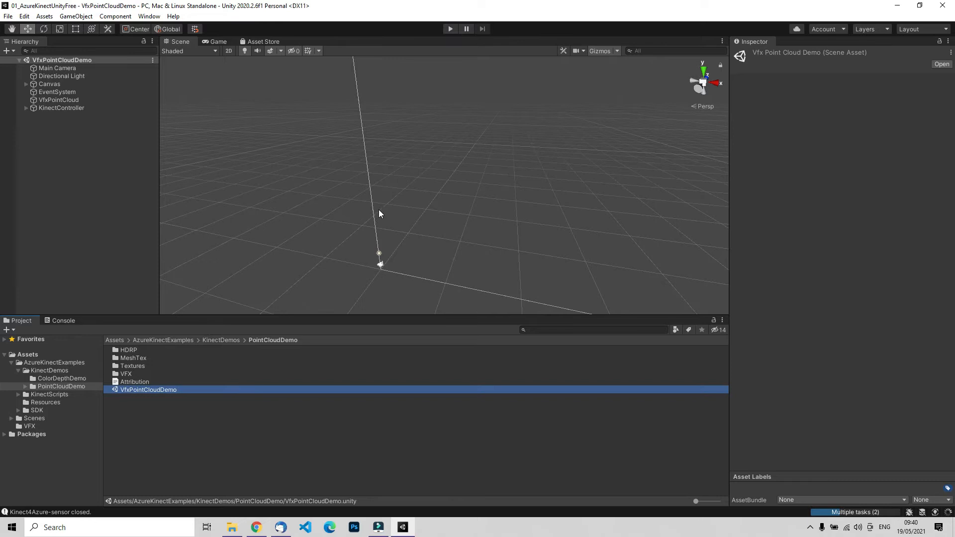
click(450, 29)
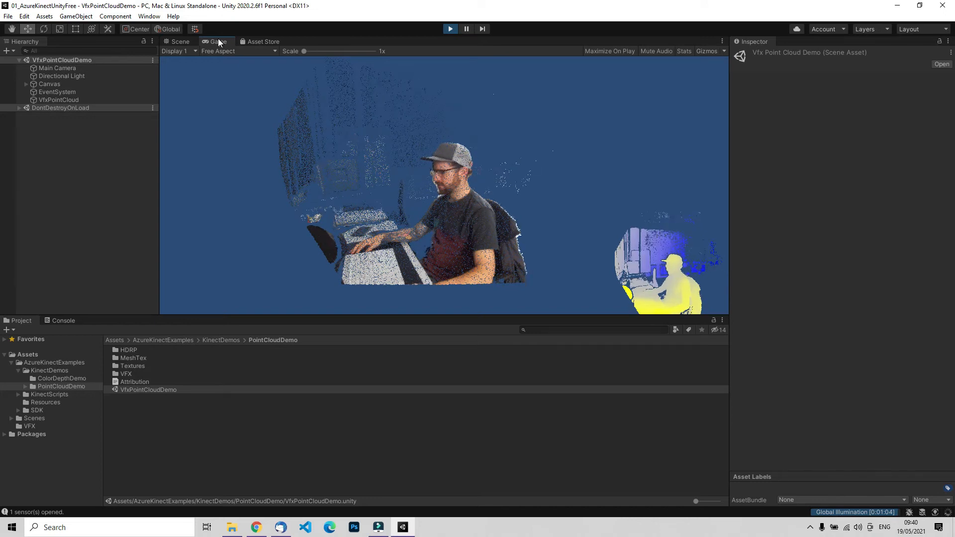
click(458, 213)
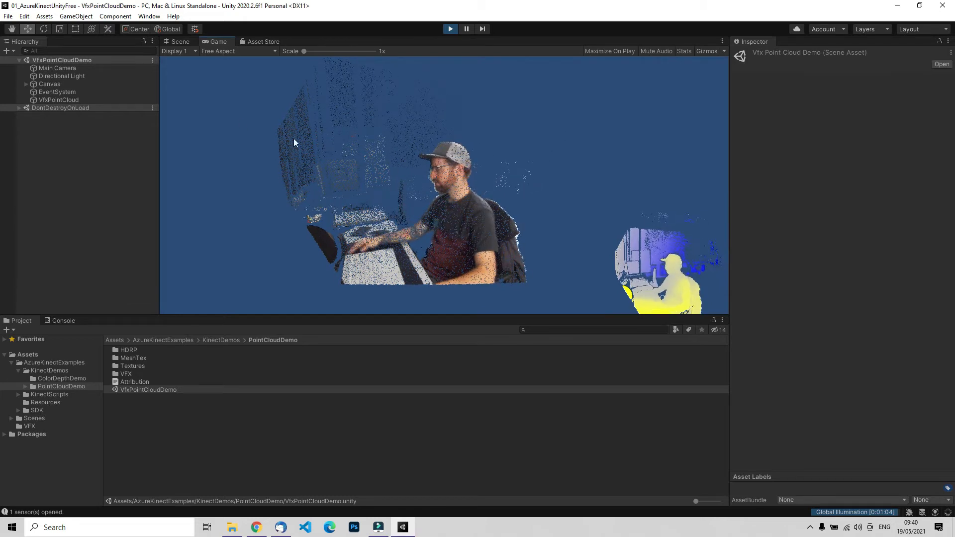
Step: Show the running demo in the Scene view and frame the VfxPointCloud object
click(180, 42)
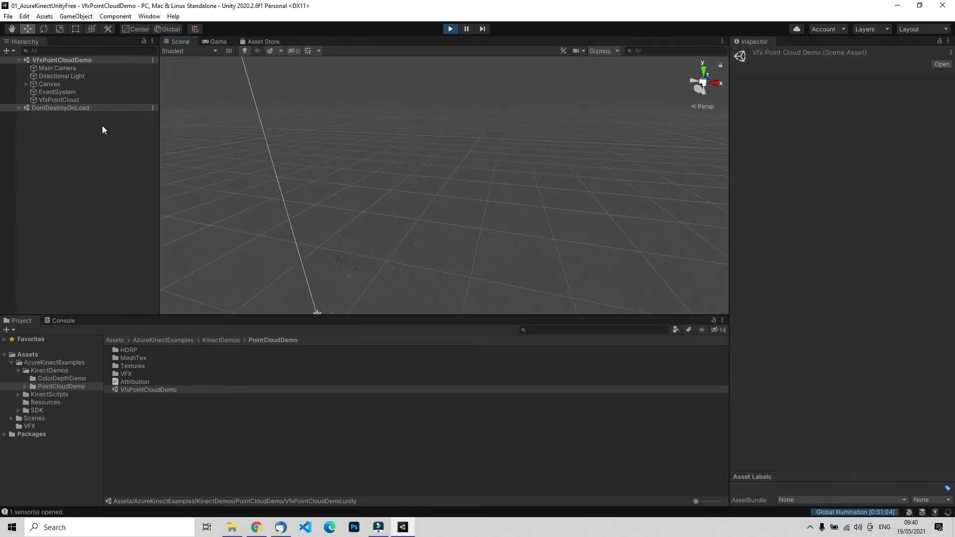
click(52, 99)
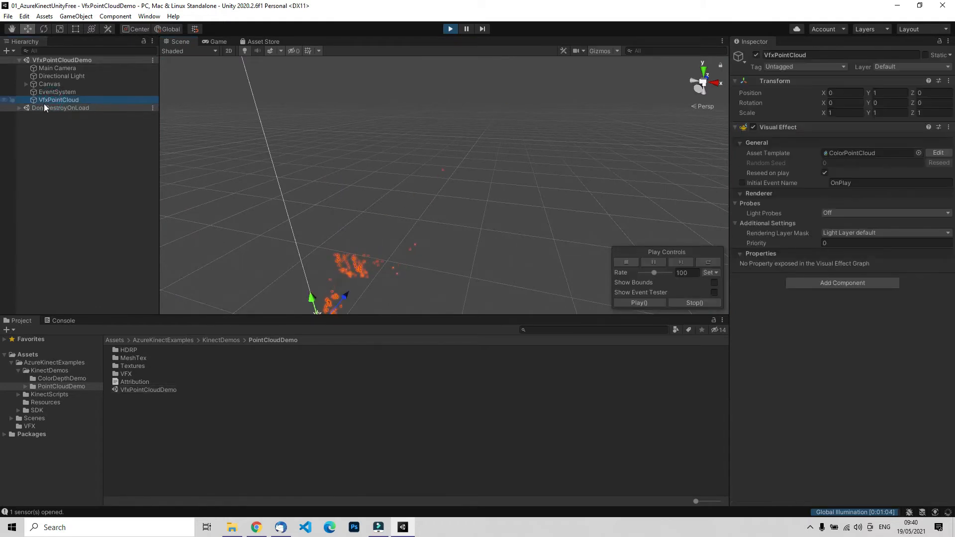
double_click(48, 101)
scroll(475, 180, up, 6)
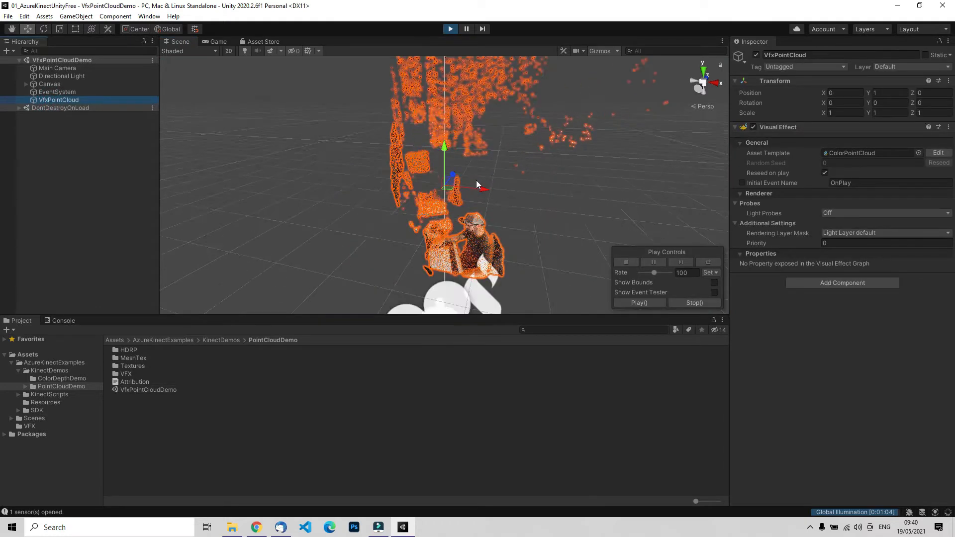
Step: Examine the live VfxPointCloud particles from several angles around the captured person and room
scroll(476, 180, down, 3)
right_drag(479, 204, 607, 154)
middle_drag(466, 217, 669, 73)
middle_drag(562, 144, 690, 55)
right_drag(376, 219, 527, 172)
middle_drag(403, 200, 433, 184)
right_drag(401, 192, 384, 235)
middle_drag(410, 171, 437, 159)
right_drag(436, 159, 413, 79)
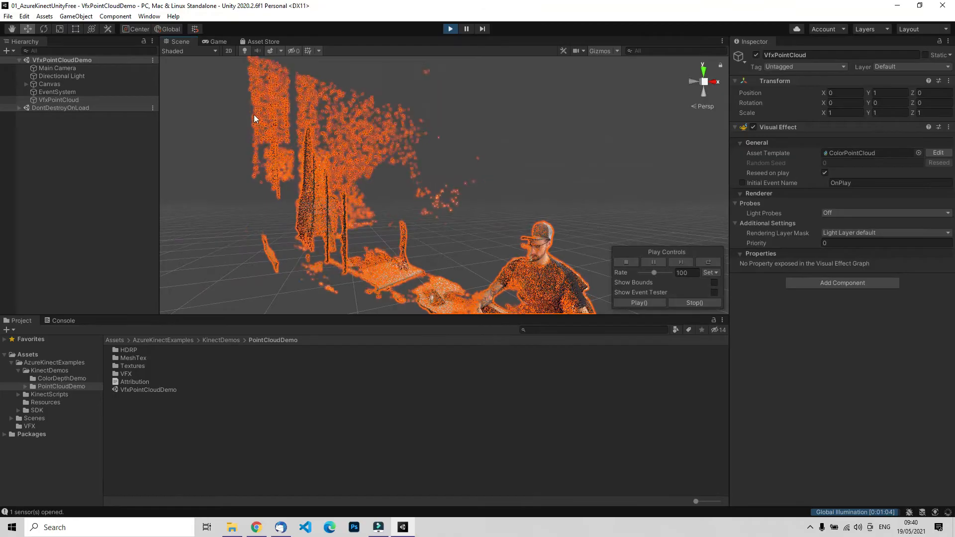
right_drag(574, 188, 527, 220)
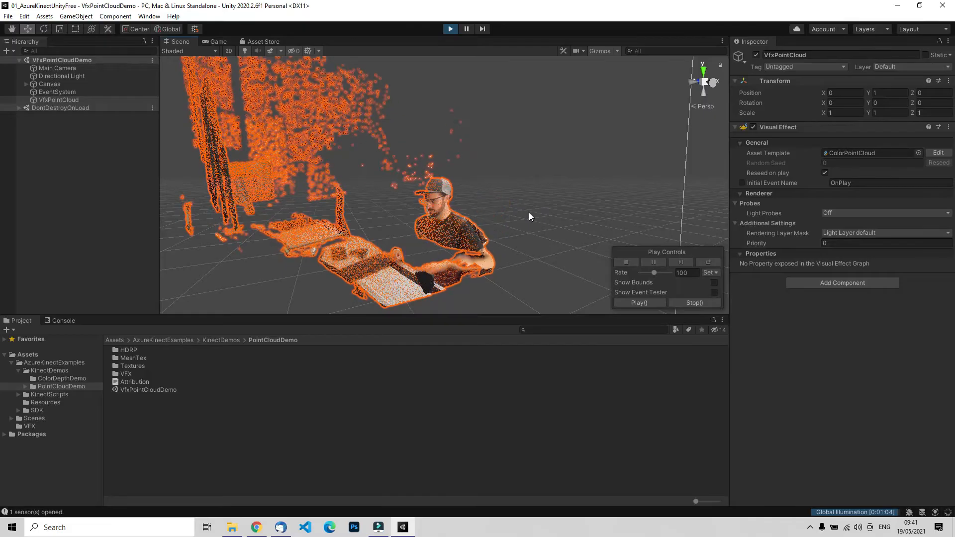
Step: Inspect the point cloud of the person's head up close, and return to a view of the whole cloud
scroll(465, 232, up, 3)
scroll(464, 233, up, 3)
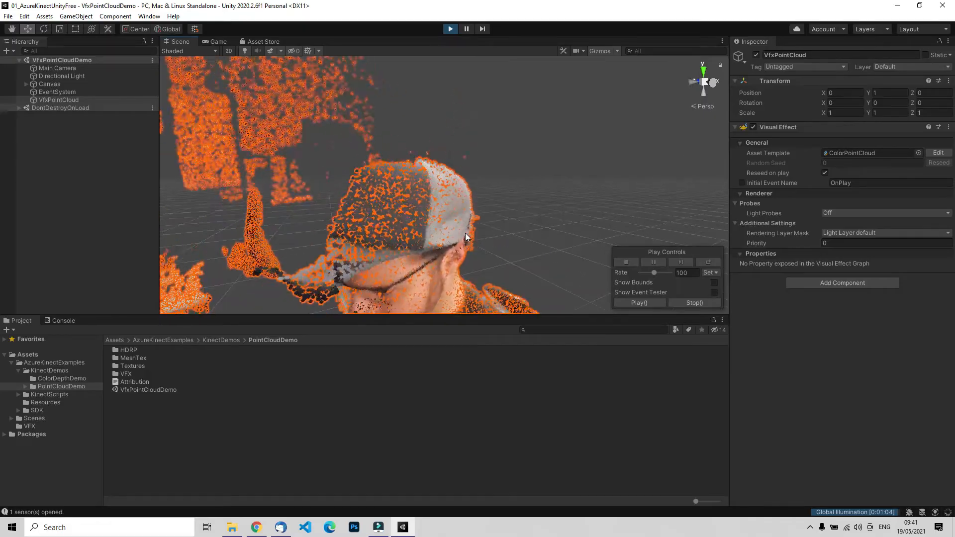
middle_drag(467, 235, 541, 170)
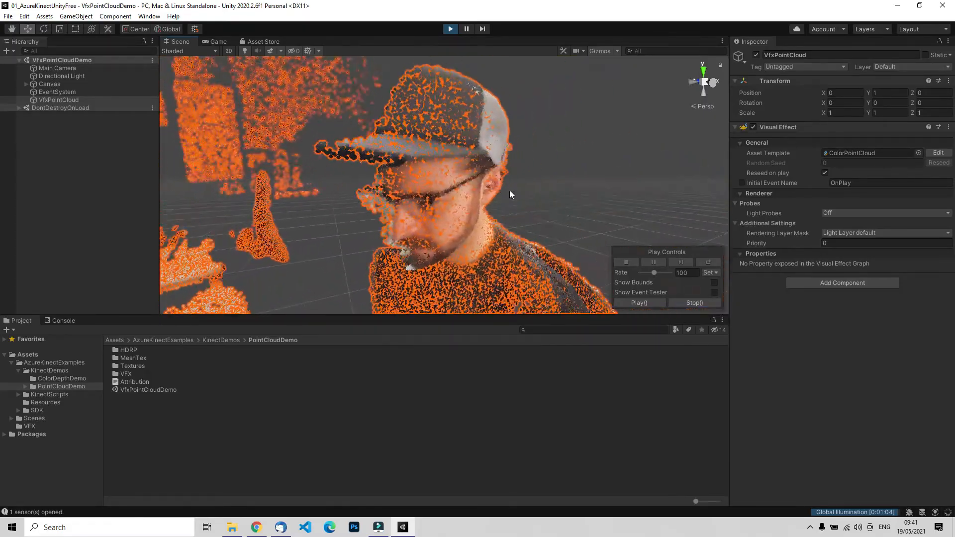
scroll(475, 189, up, 4)
middle_drag(476, 187, 400, 169)
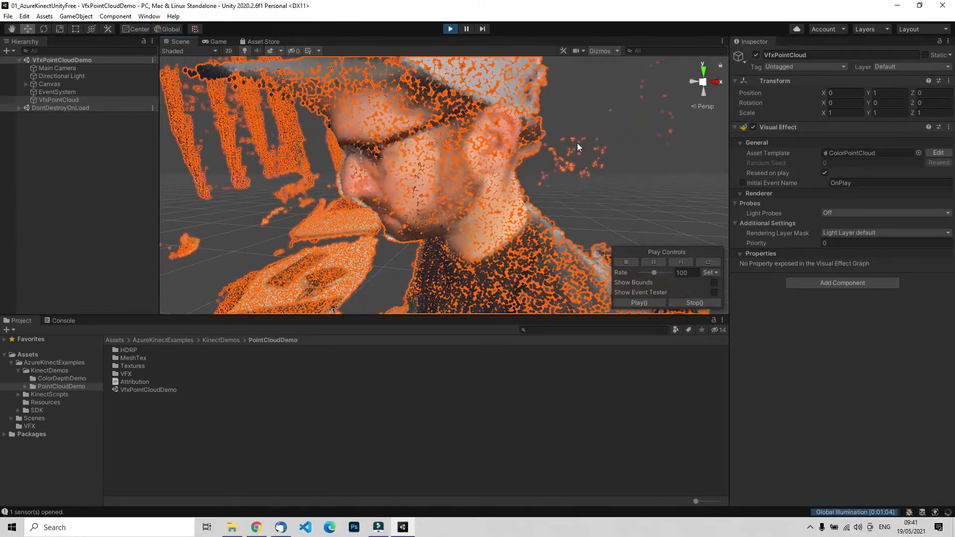
scroll(532, 145, down, 5)
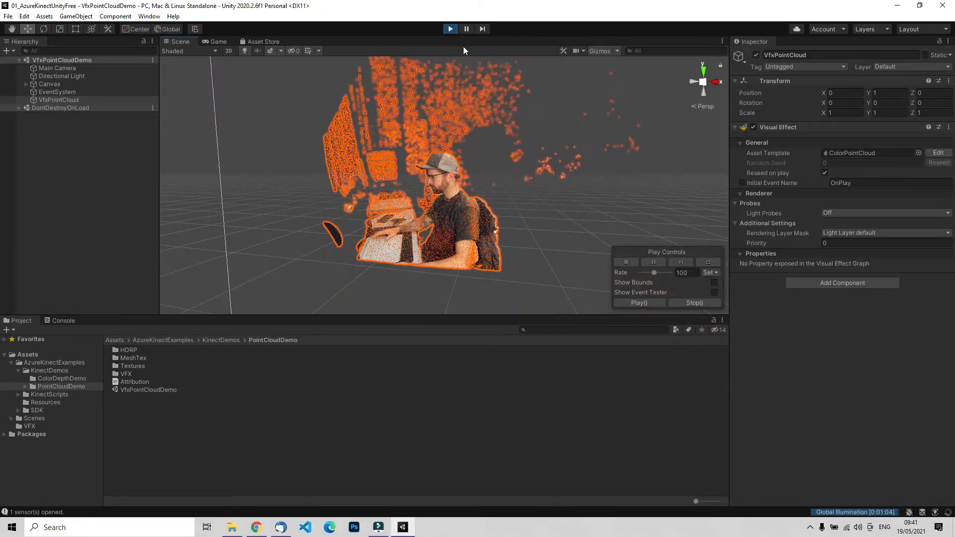
Step: Stop play mode and select VfxPointCloud to view its Visual Effect component
click(451, 29)
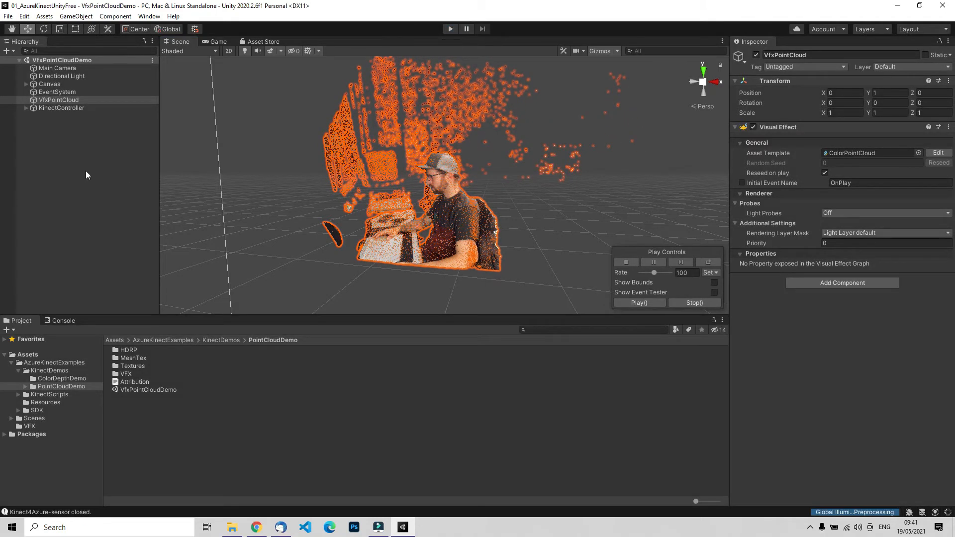
click(53, 93)
click(53, 101)
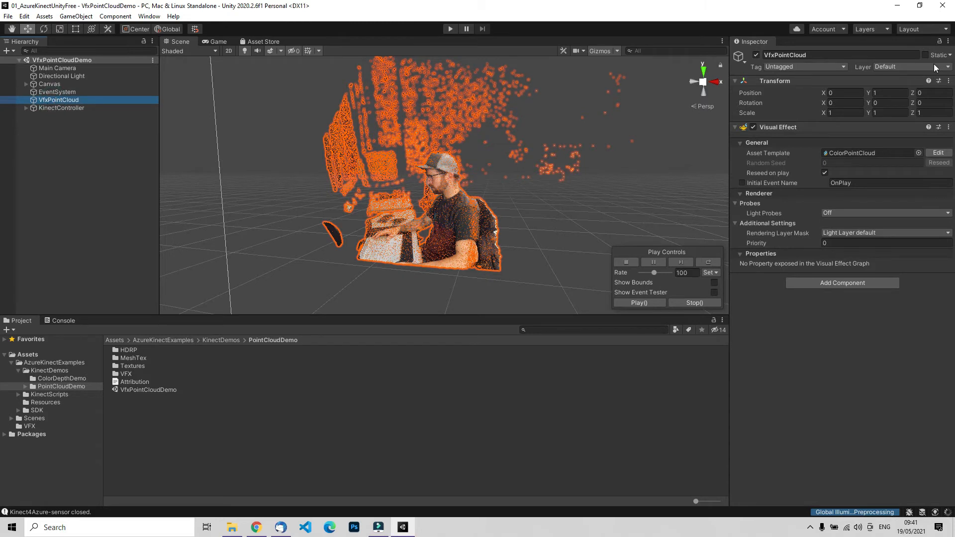
Step: Switch to the Google Slides presentation, present it full screen from the ColorDepthDemo slide and advance to the Unity VFX slide
click(899, 6)
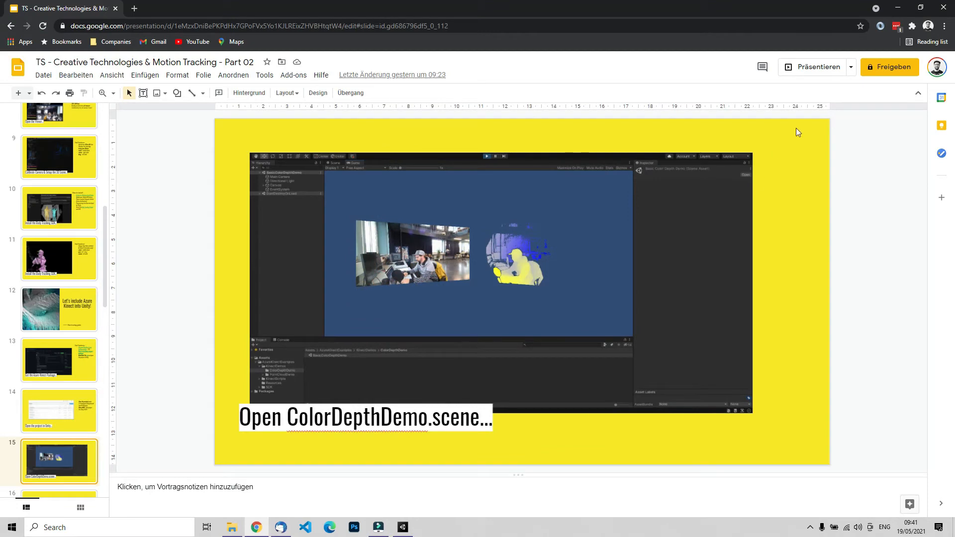
click(817, 70)
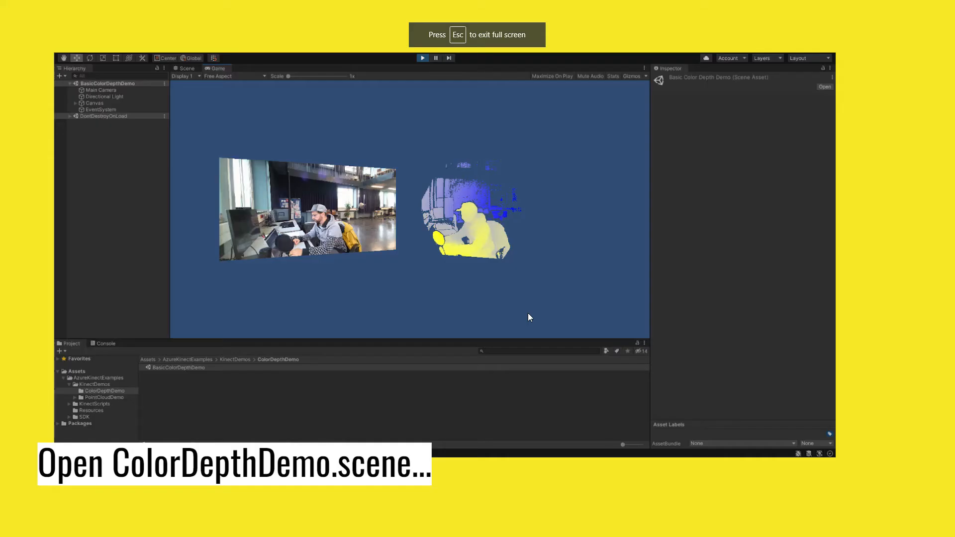
click(528, 313)
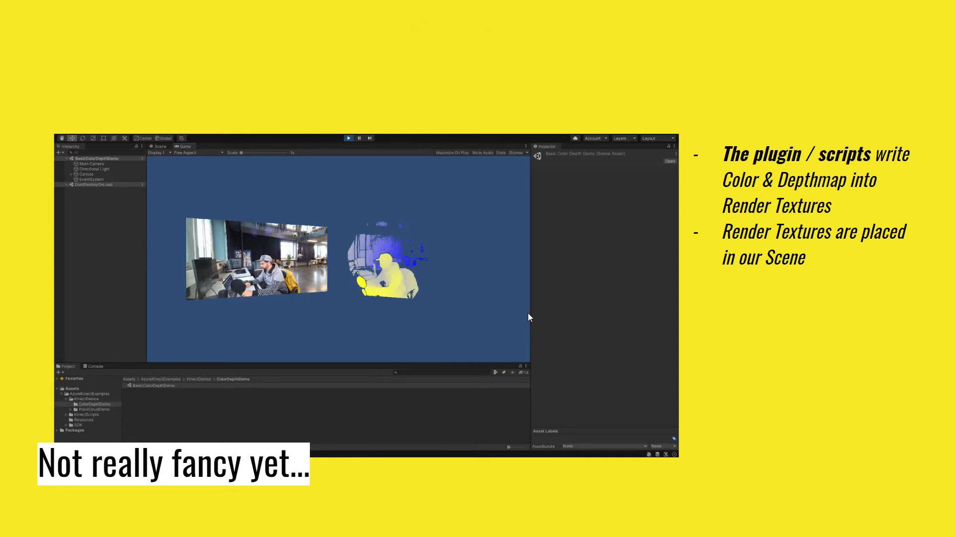
key(Right)
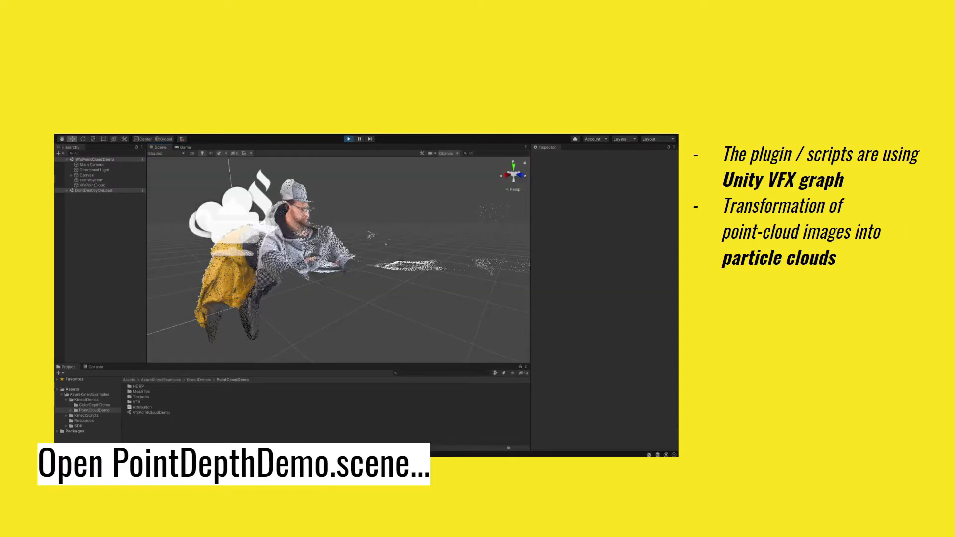
key(Right)
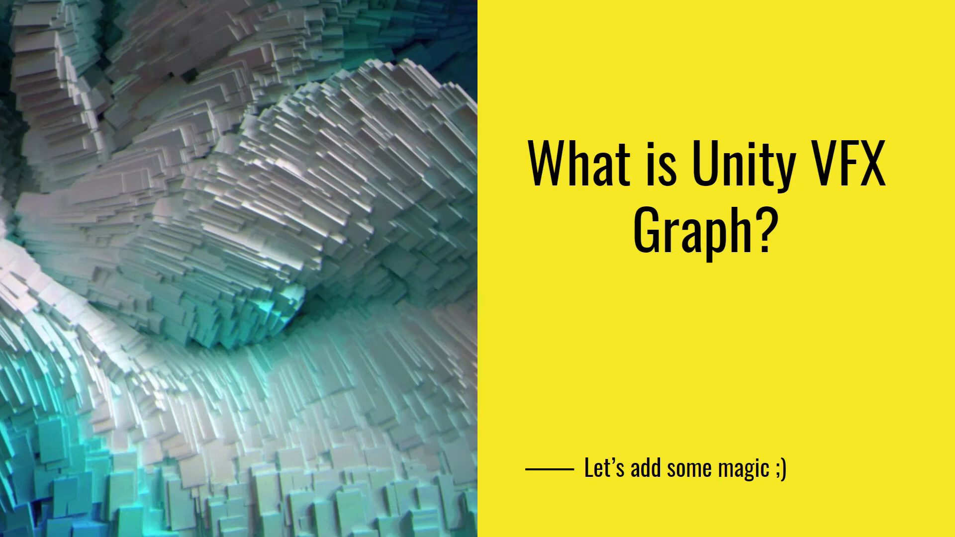
key(Right)
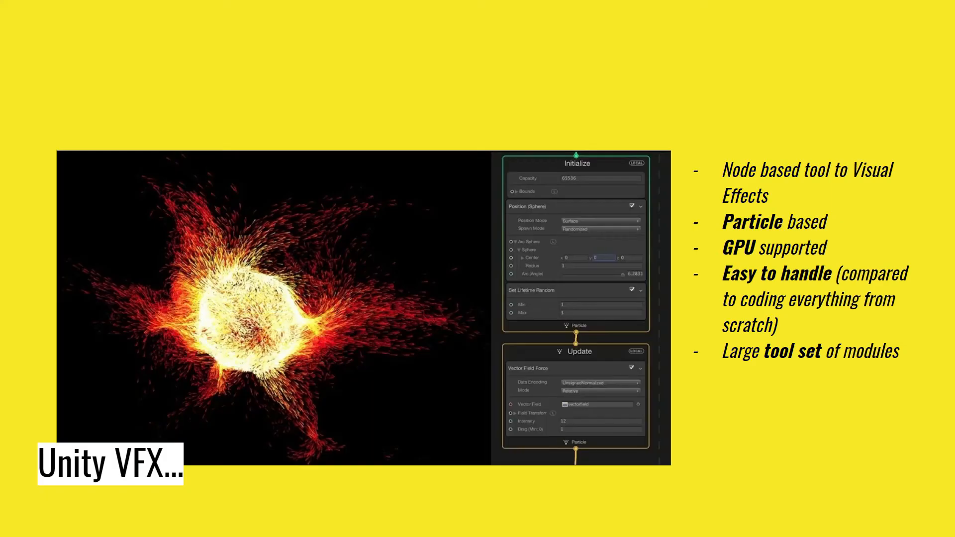
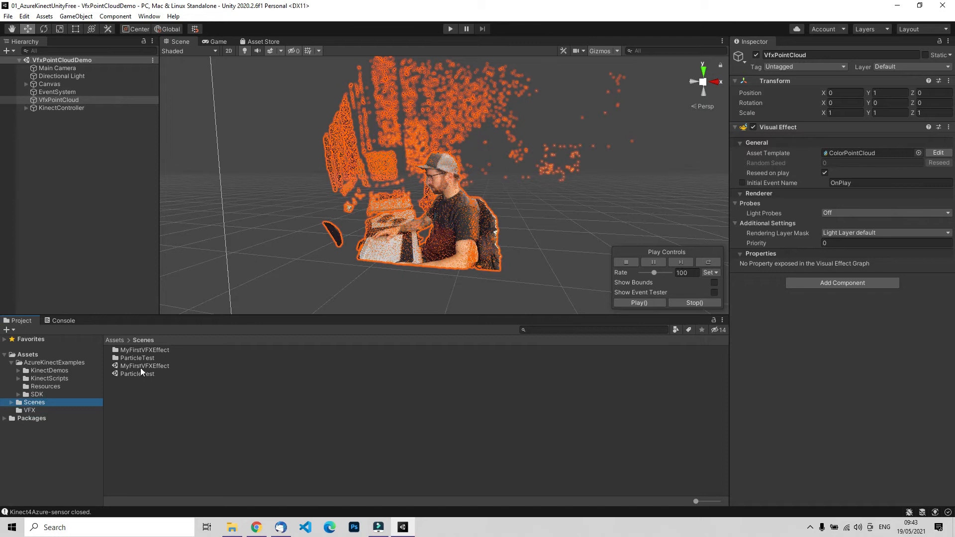
Step: Open the MyFirstVFXEffect scene from Assets > Scenes and run it in play mode to view its particle effect
double_click(136, 366)
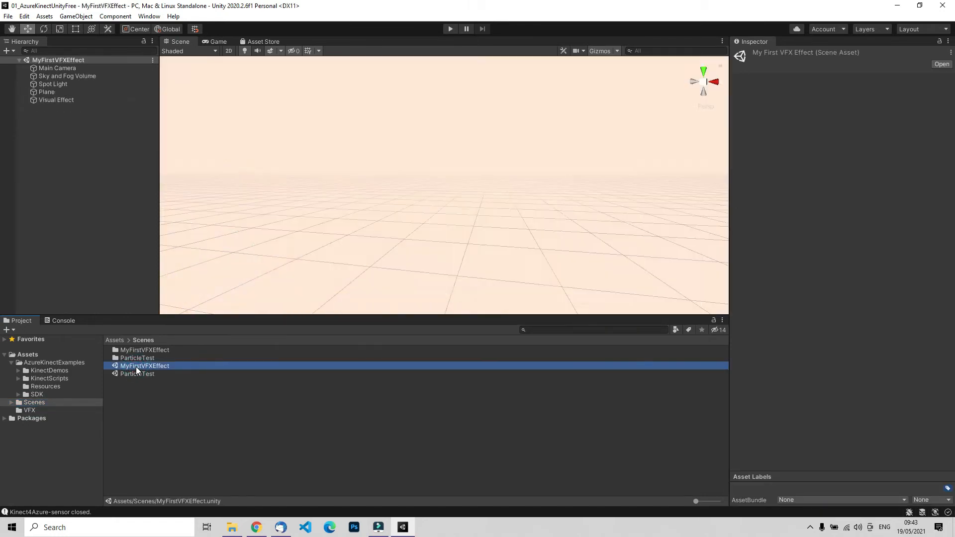
scroll(311, 266, down, 3)
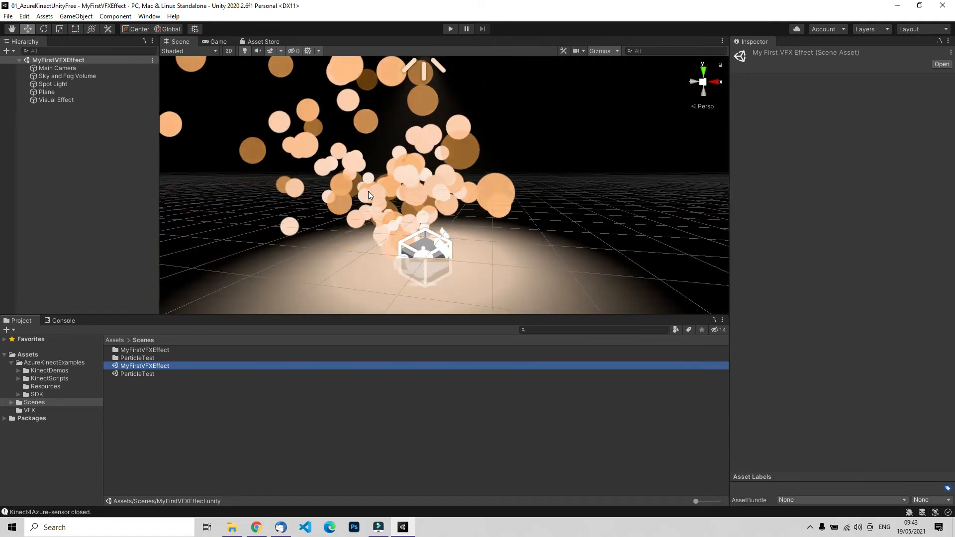
scroll(368, 194, down, 2)
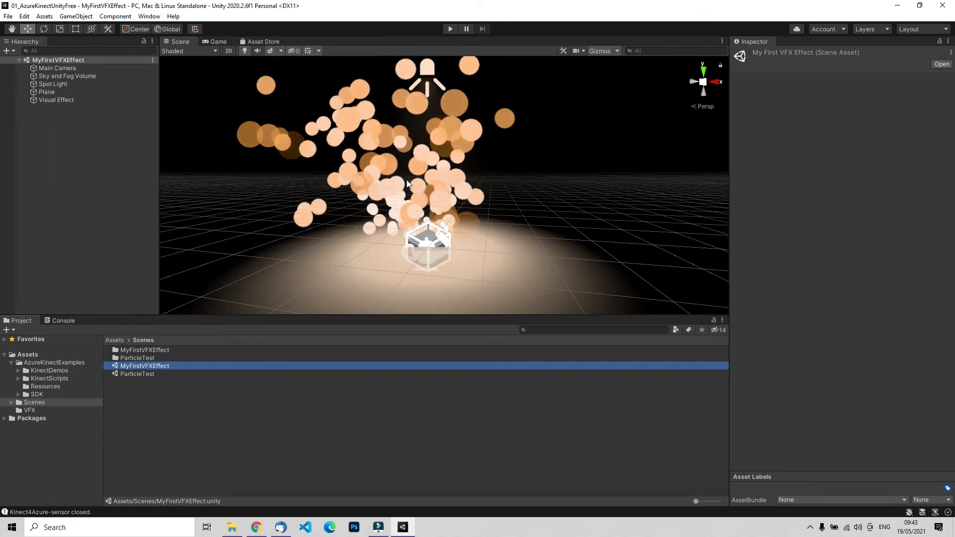
click(132, 374)
click(449, 29)
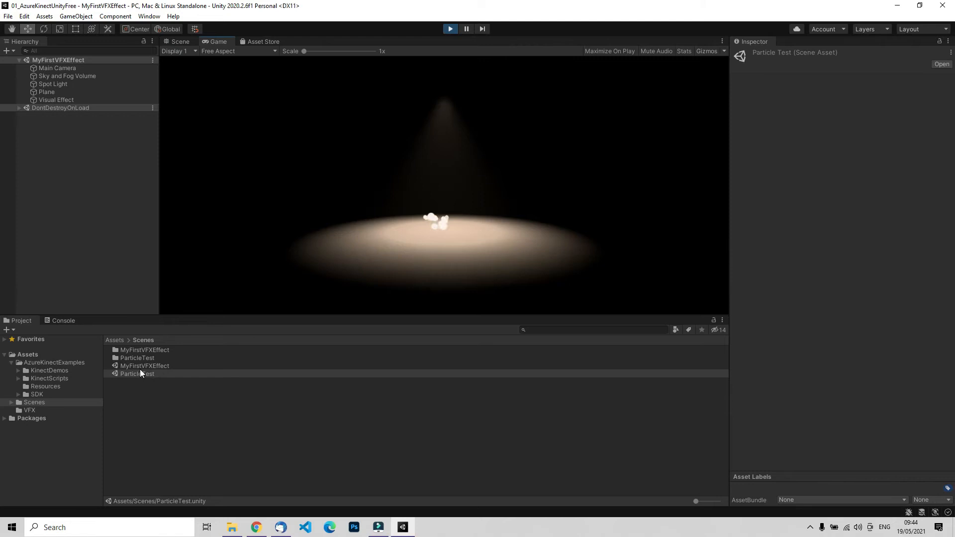
Step: Open the ParticleTest scene and delete its scene asset from Assets > Scenes
double_click(137, 374)
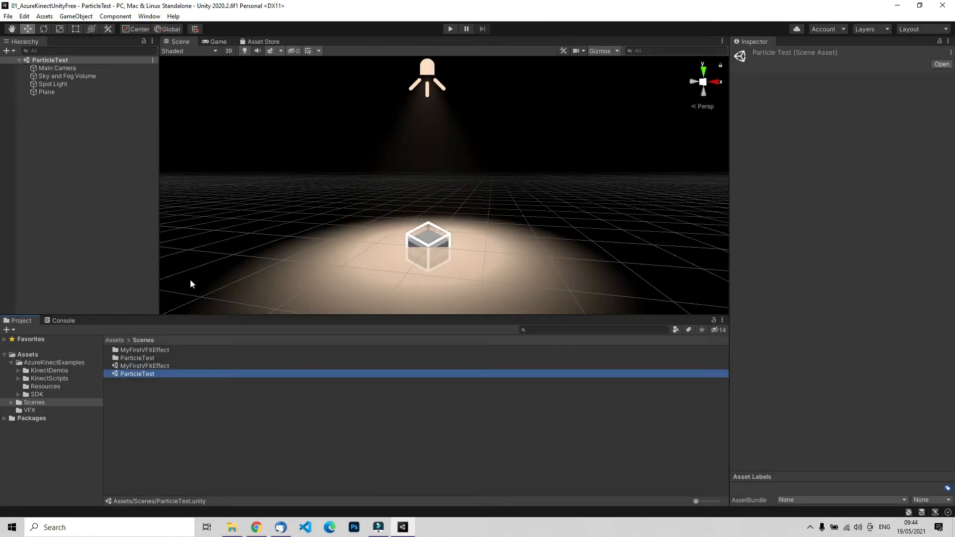
key(Delete)
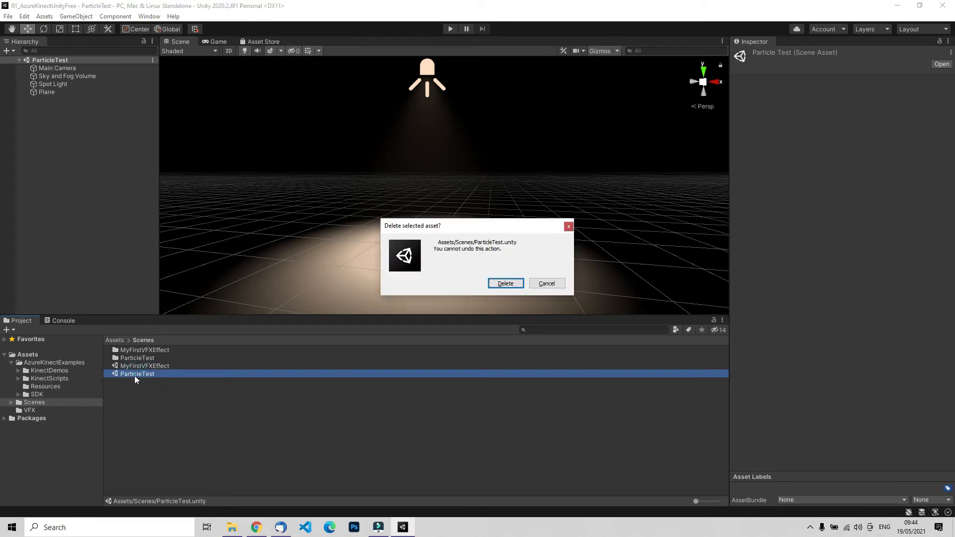
click(505, 284)
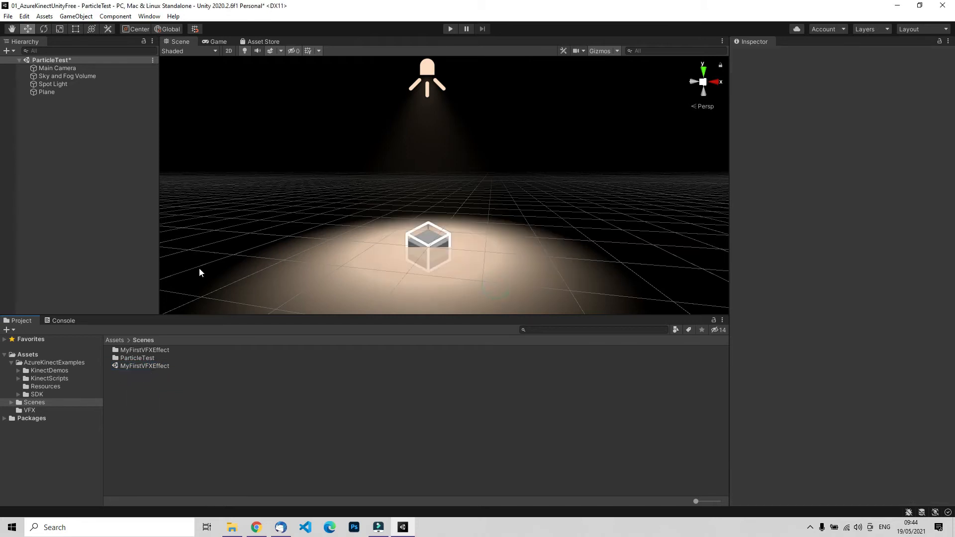
Step: Create a new scene from the Basic Indoors (HDRP) template, discarding the ParticleTest changes, and save it as IndoorsScene.unity in Assets > Scenes
click(8, 18)
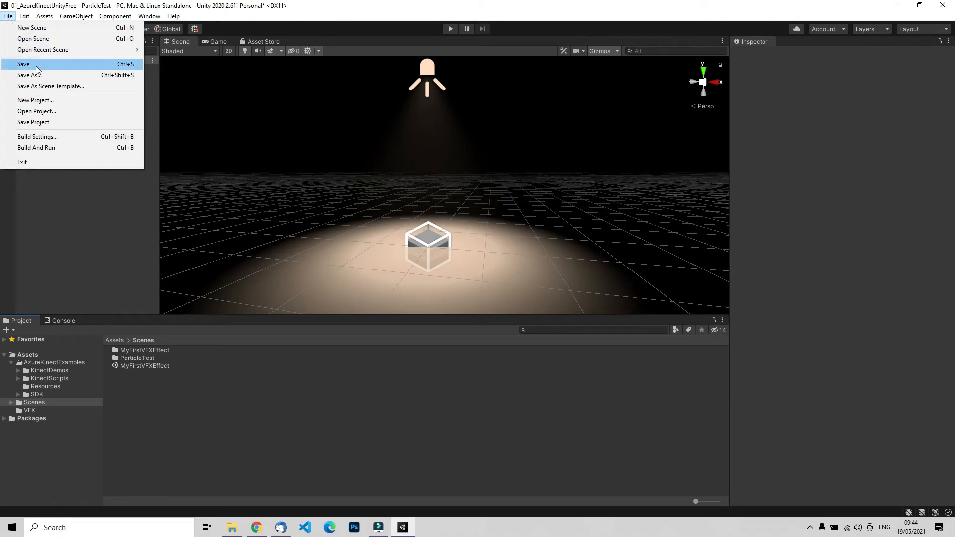
click(32, 28)
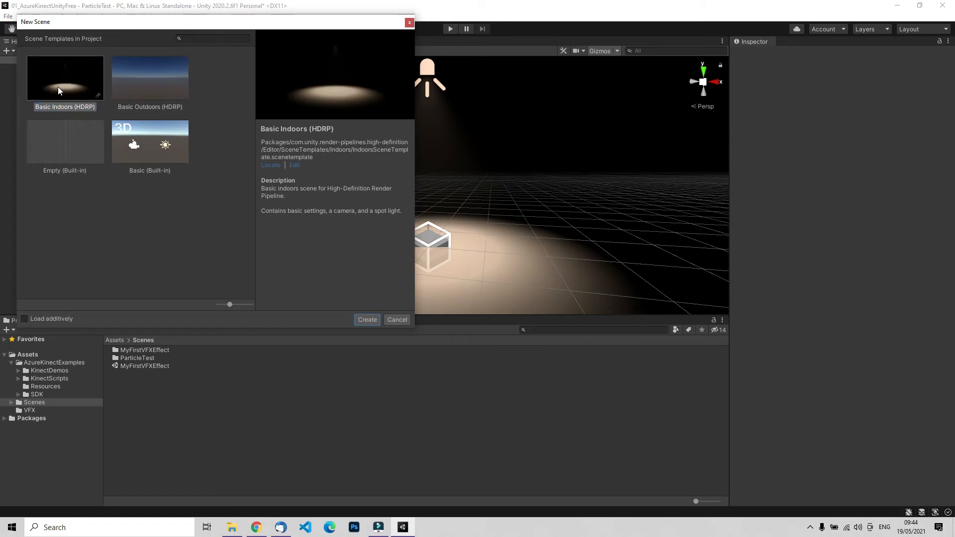
click(366, 320)
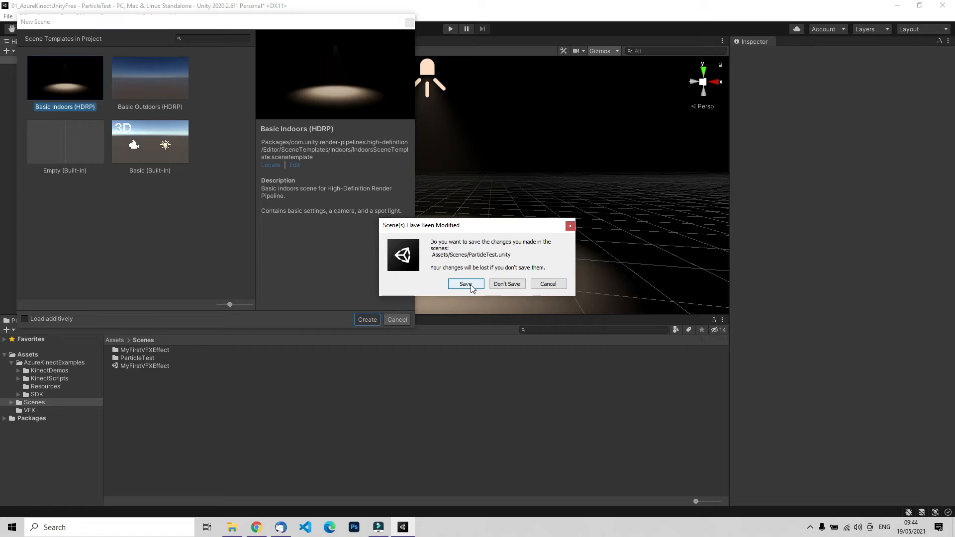
click(510, 285)
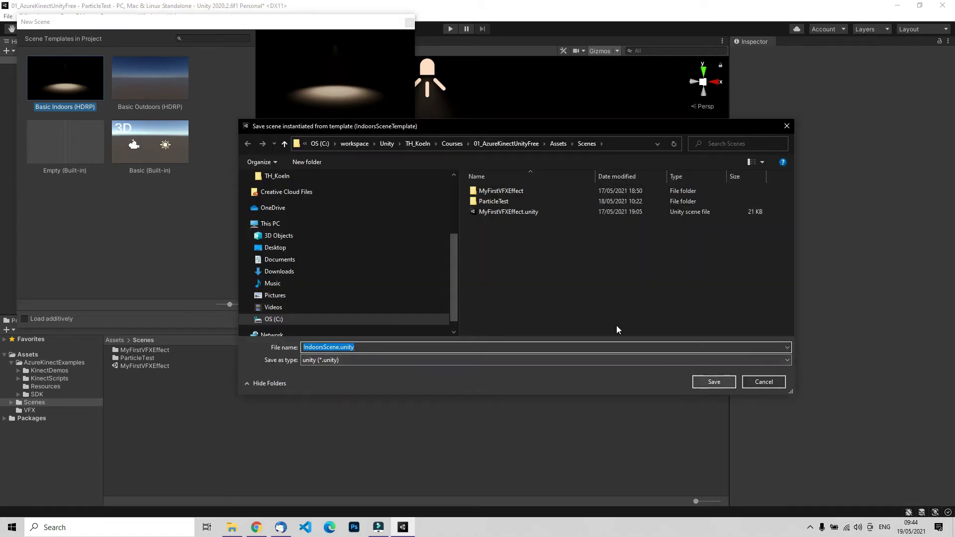
click(712, 380)
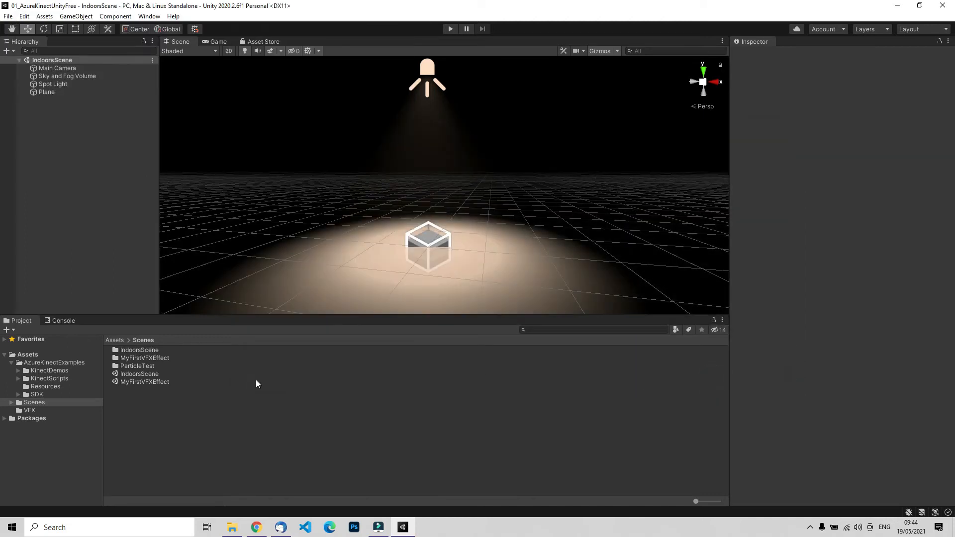
Step: Add a Visual Effect object to IndoorsScene, keep its default name, and briefly run the scene in play mode
right_click(46, 109)
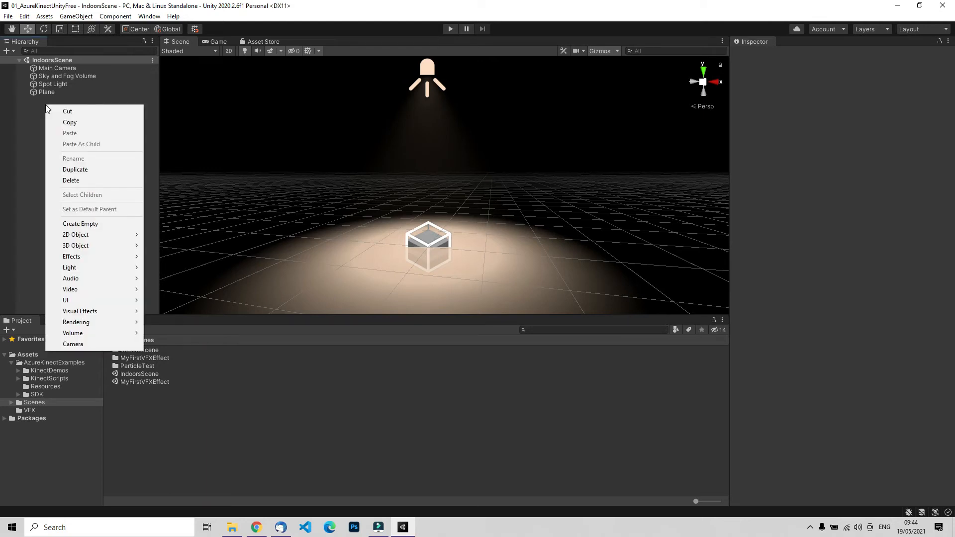
mouse_move(105, 316)
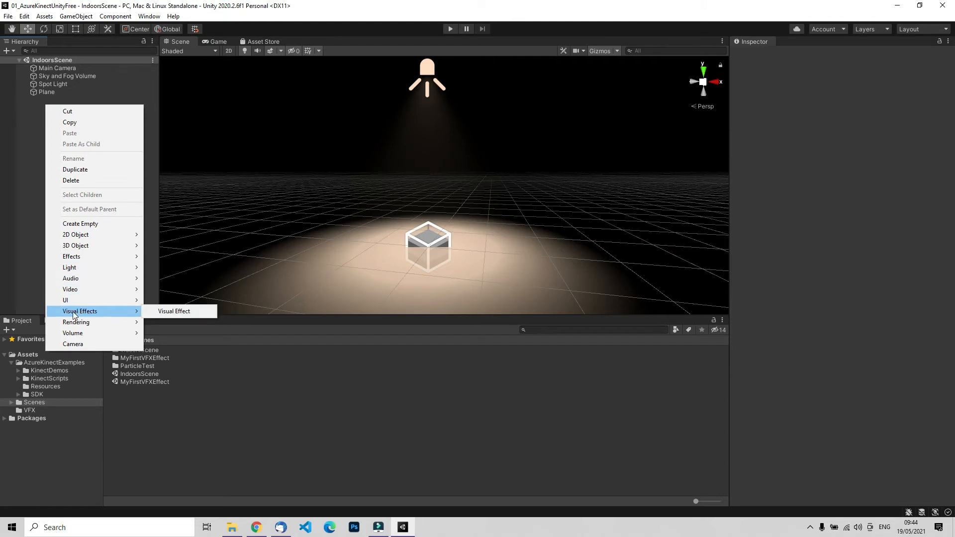
click(189, 311)
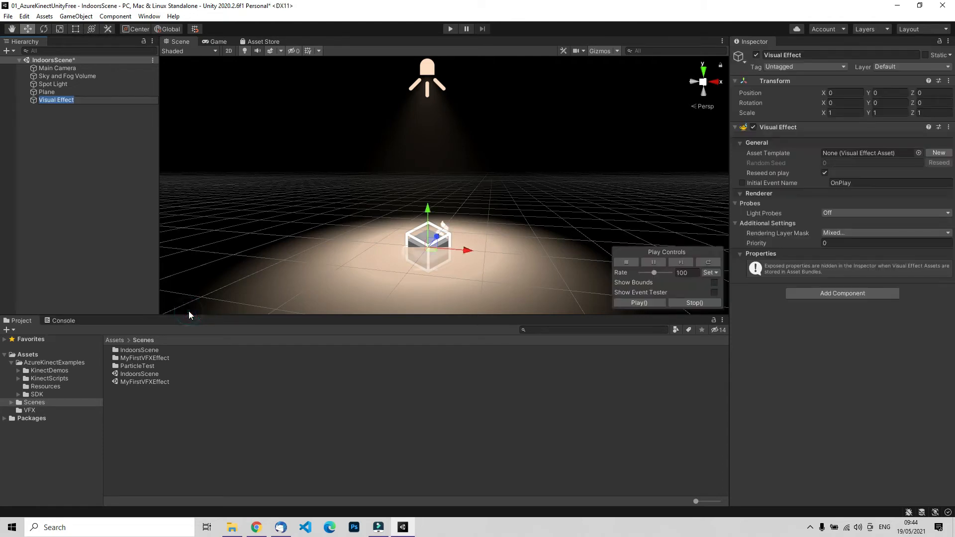
click(59, 93)
click(59, 101)
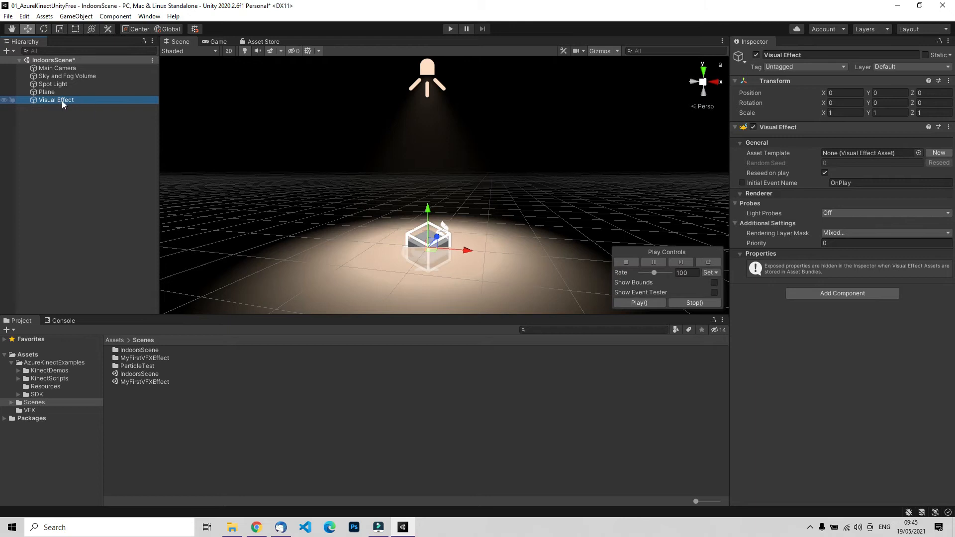
click(451, 29)
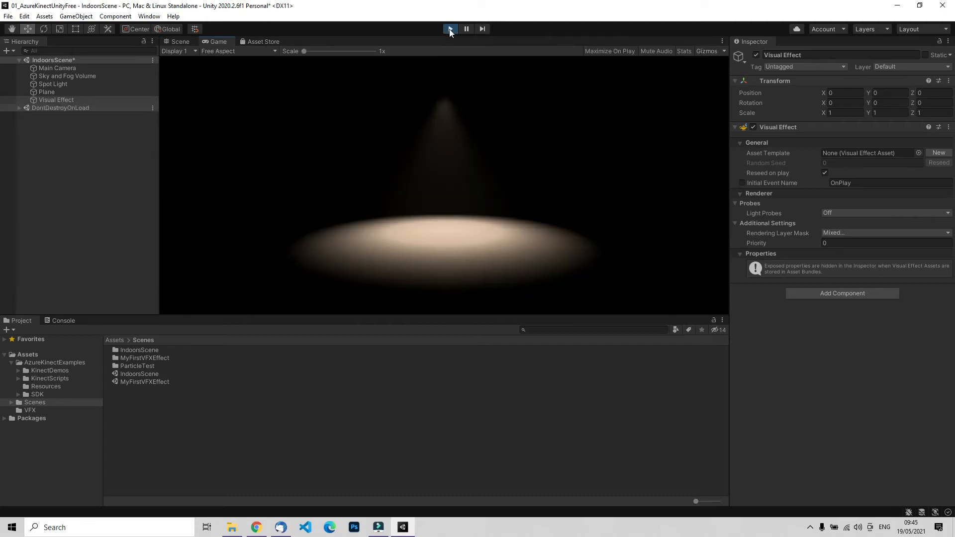
click(450, 29)
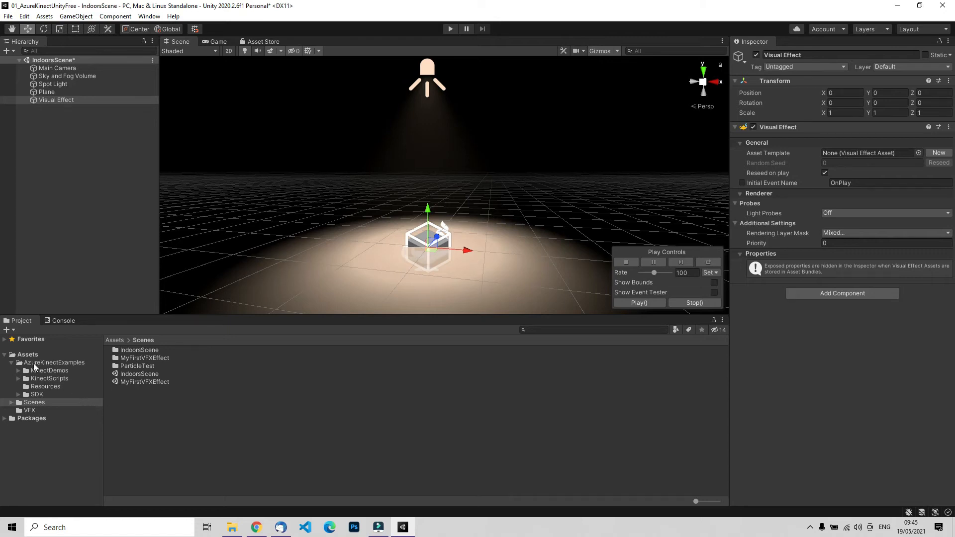
Step: Create a Visual Effect Graph asset named TestFVX in the Assets > VFX folder
click(12, 363)
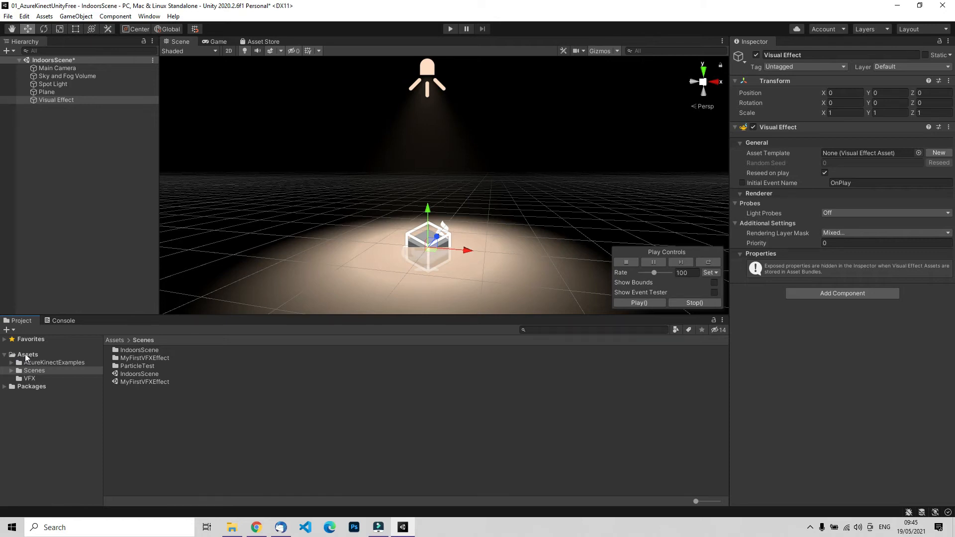
click(28, 379)
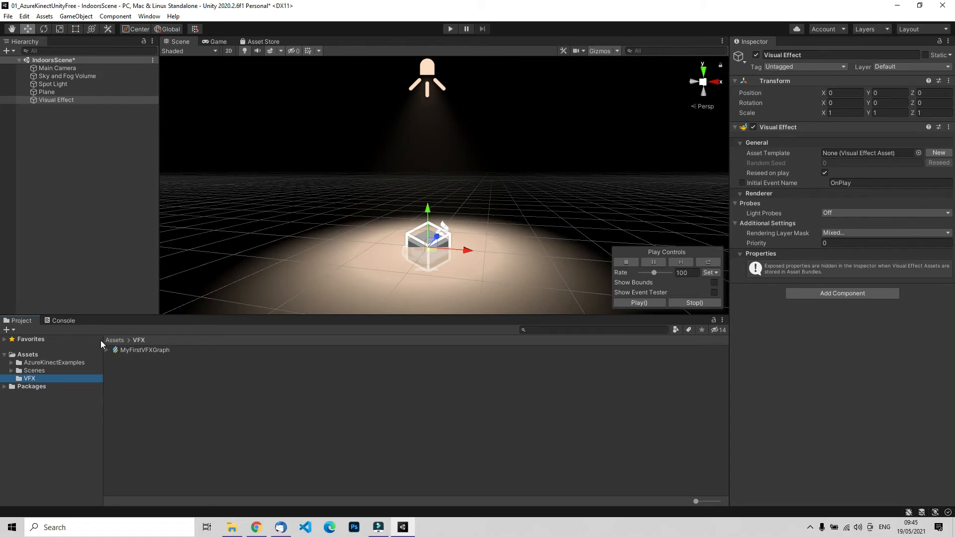
right_click(124, 366)
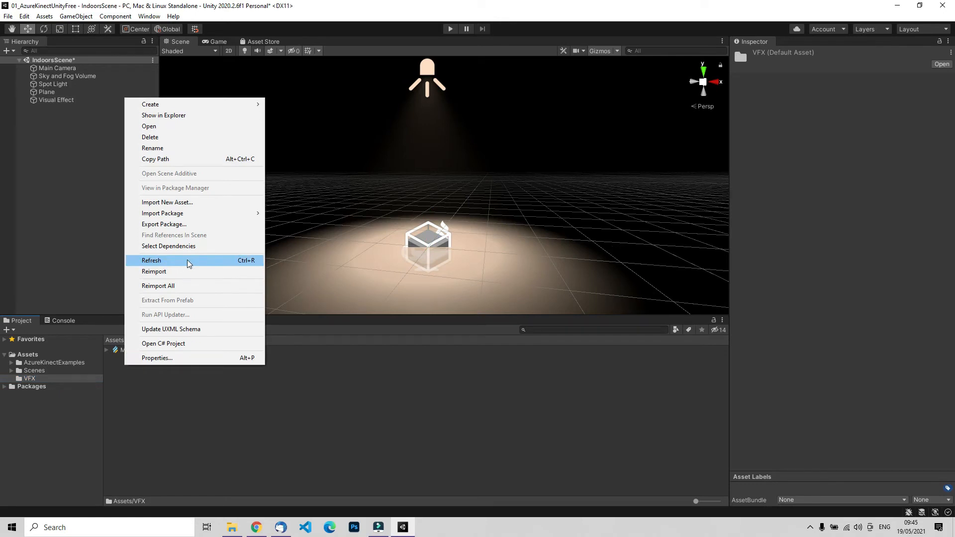
mouse_move(204, 109)
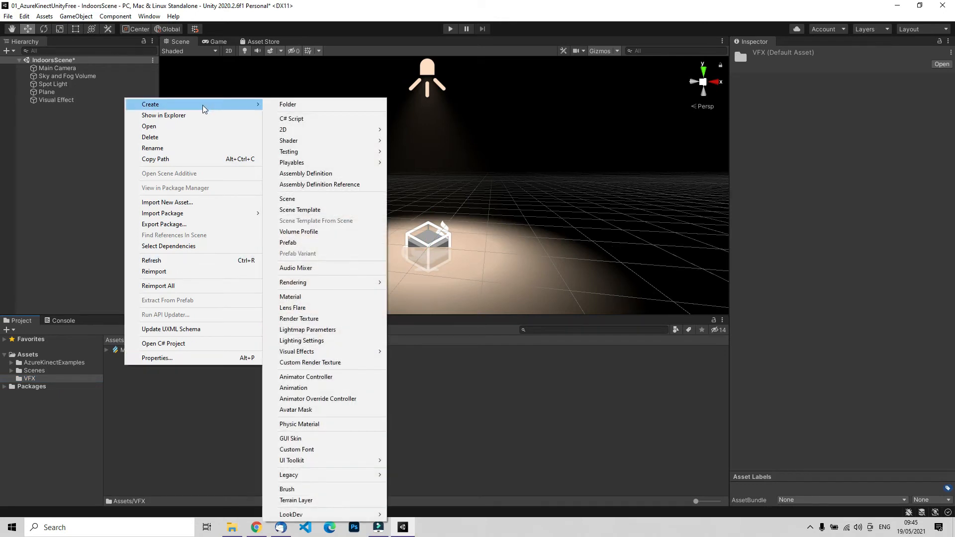
mouse_move(303, 353)
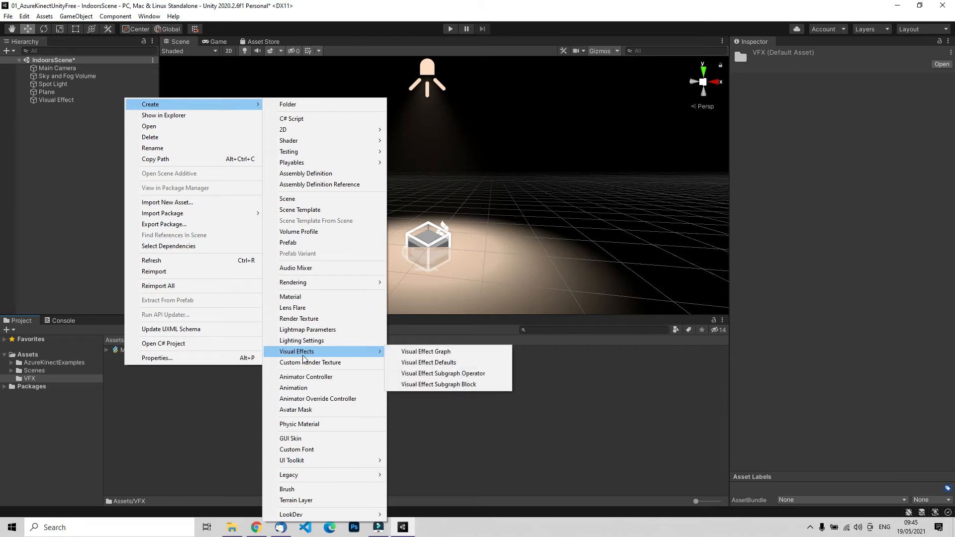
click(436, 352)
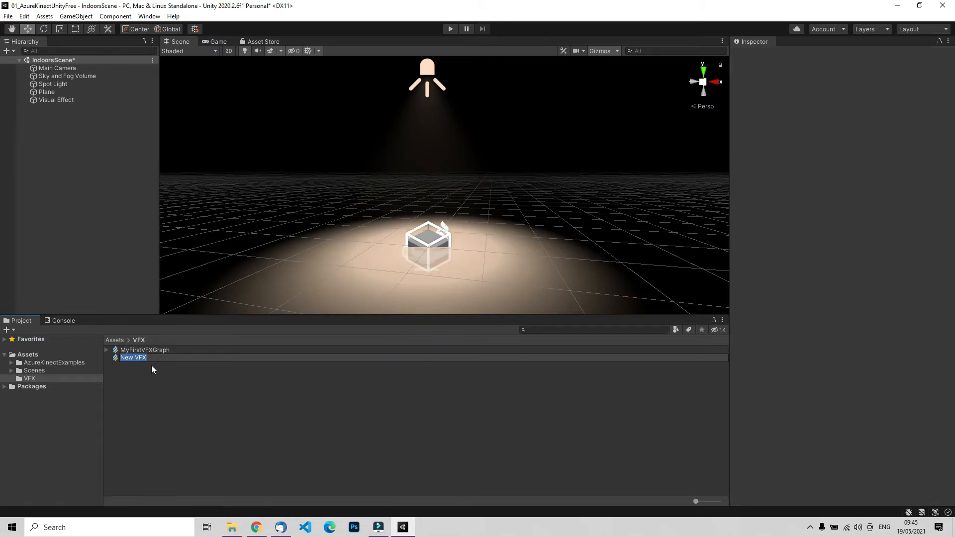
text(TestFVX)
key(Return)
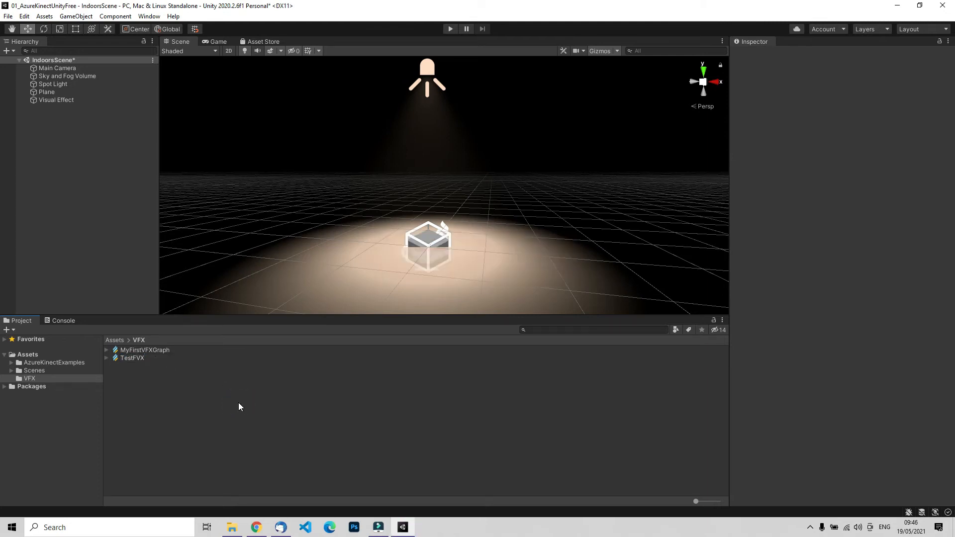
Step: Assign the TestFVX graph as the Asset Template of the Visual Effect object and view its particles in the scene
click(57, 100)
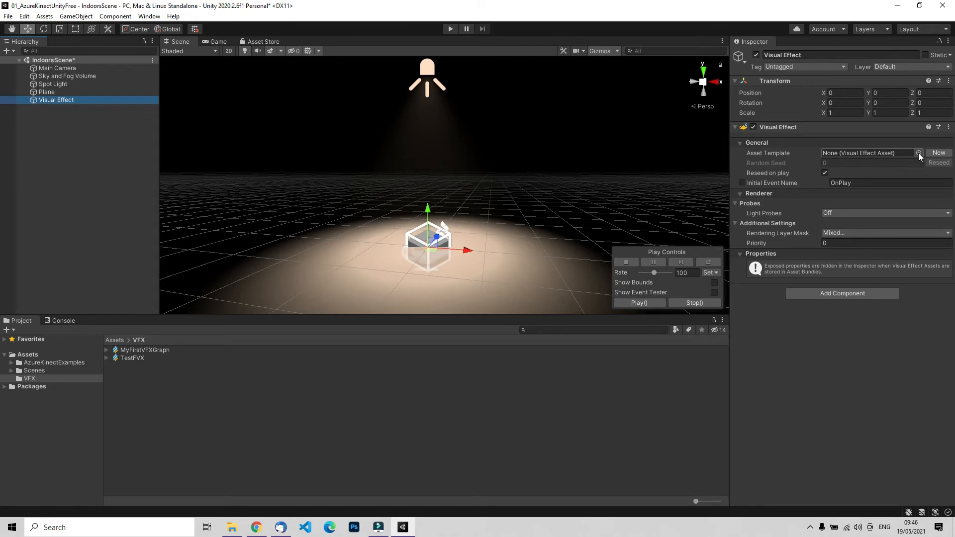
click(918, 153)
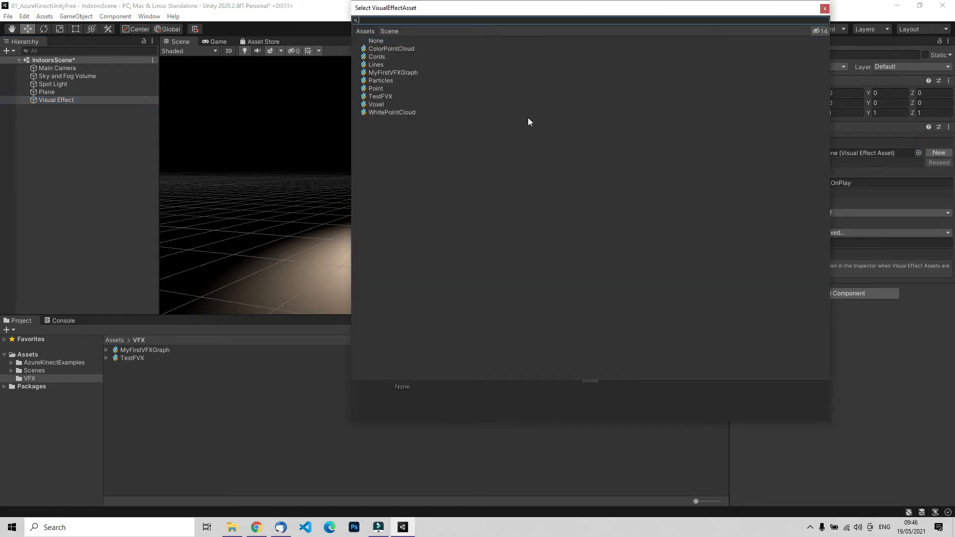
click(826, 9)
drag(132, 358, 893, 154)
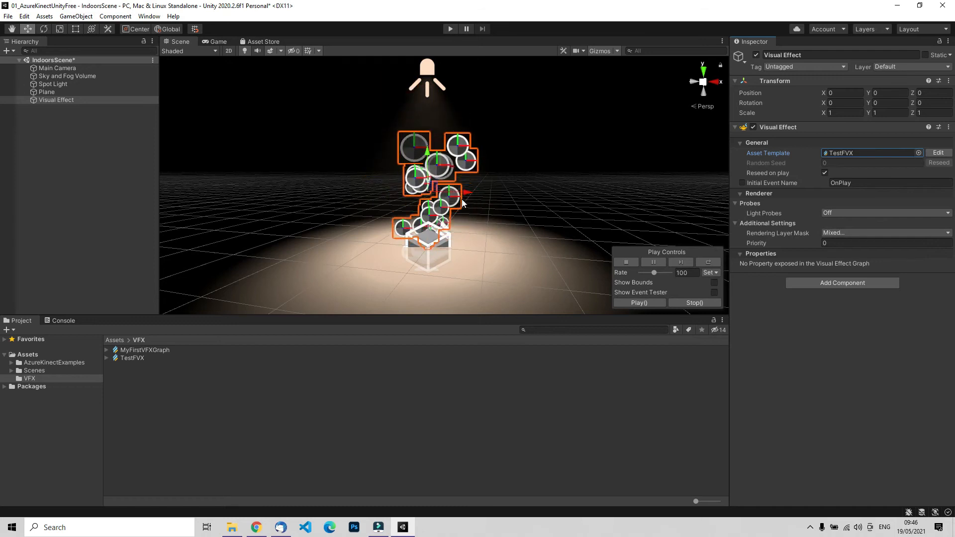
alt+drag(449, 226, 431, 261)
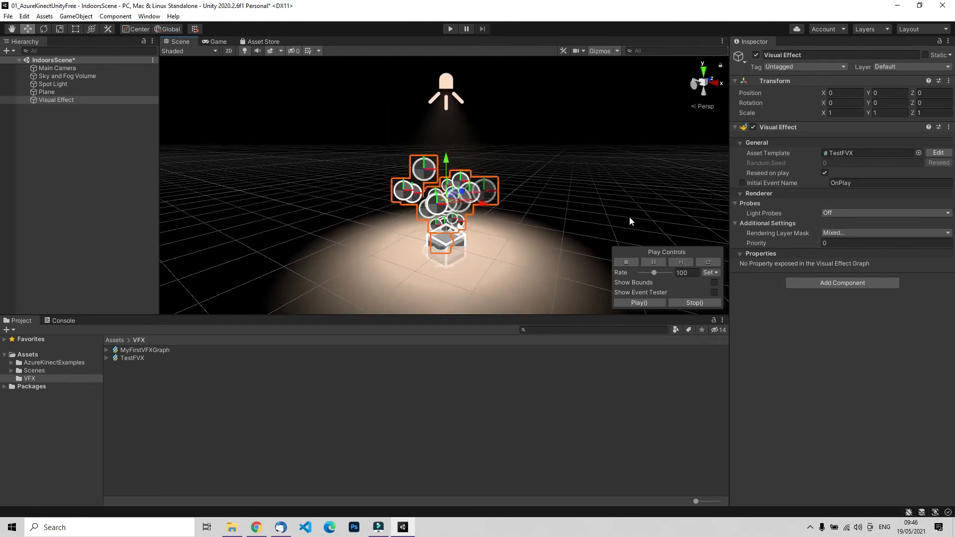
Step: Open the TestFVX graph from the Visual Effect component and maximize the graph window
double_click(837, 154)
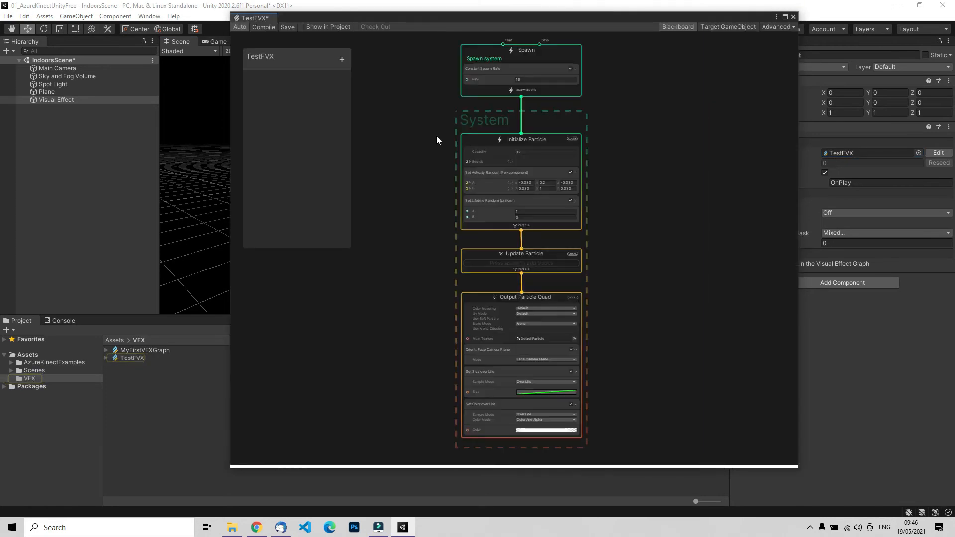
click(413, 15)
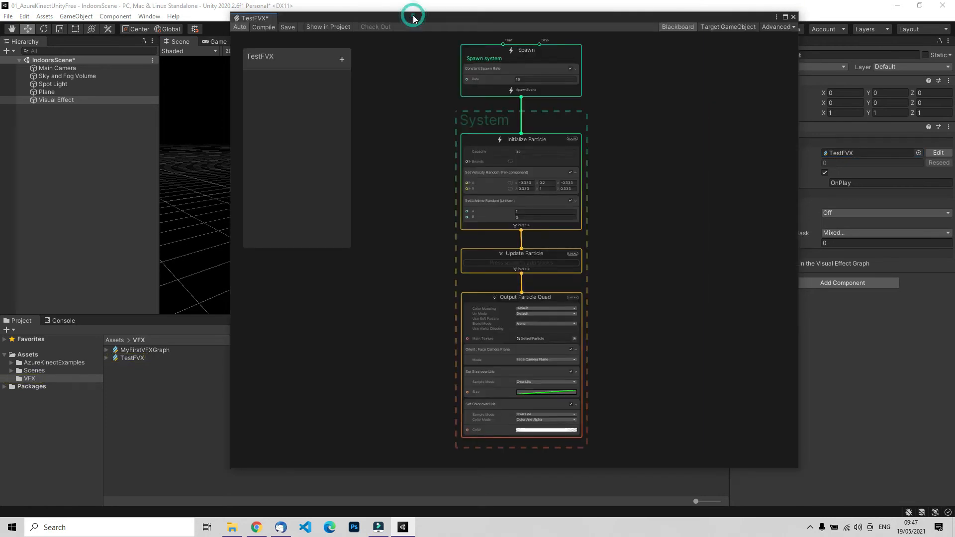
click(785, 17)
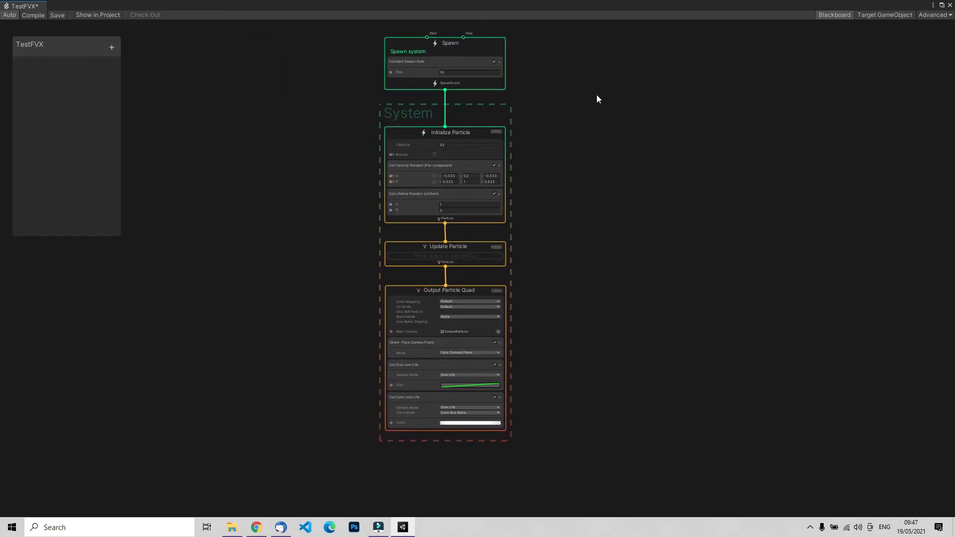
Step: Examine the Spawn, Initialize Particle, Update Particle and Output Particle Quad contexts and the options for adding blocks to Initialize Particle
middle_drag(580, 110, 701, 208)
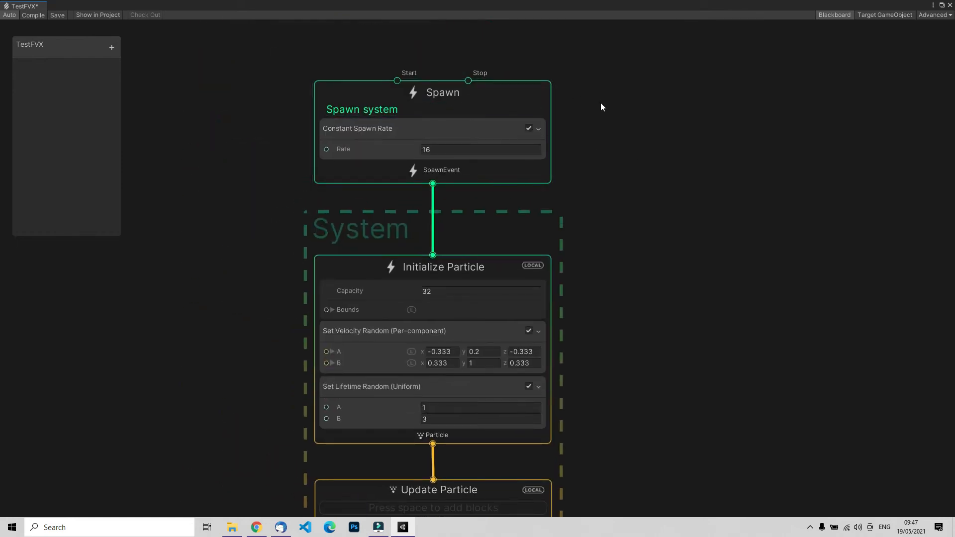
middle_drag(640, 143, 648, 117)
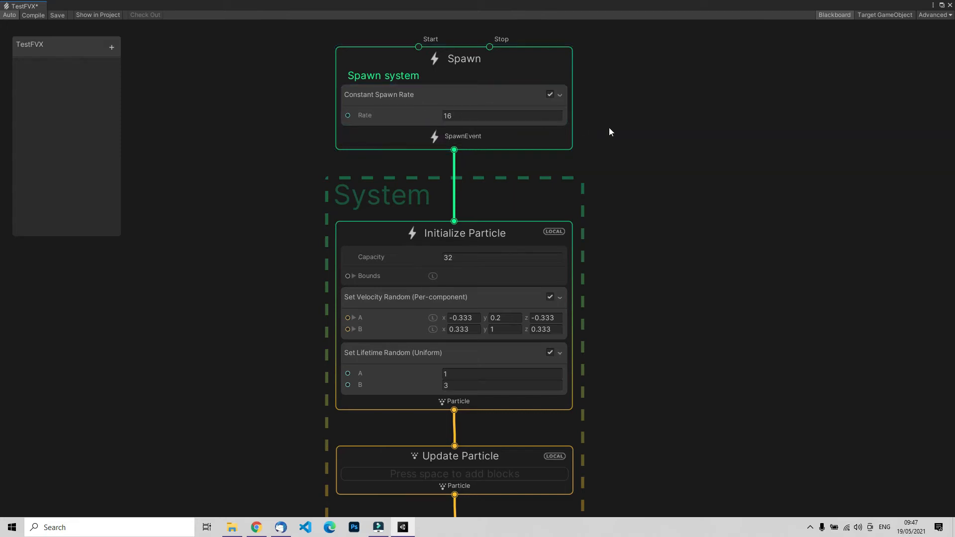
middle_drag(639, 186, 645, 46)
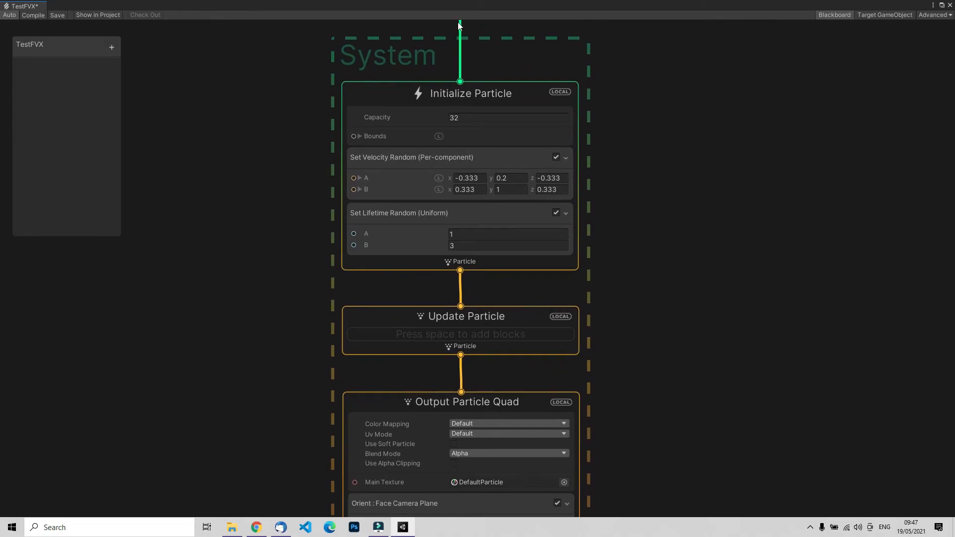
middle_drag(694, 133, 706, 126)
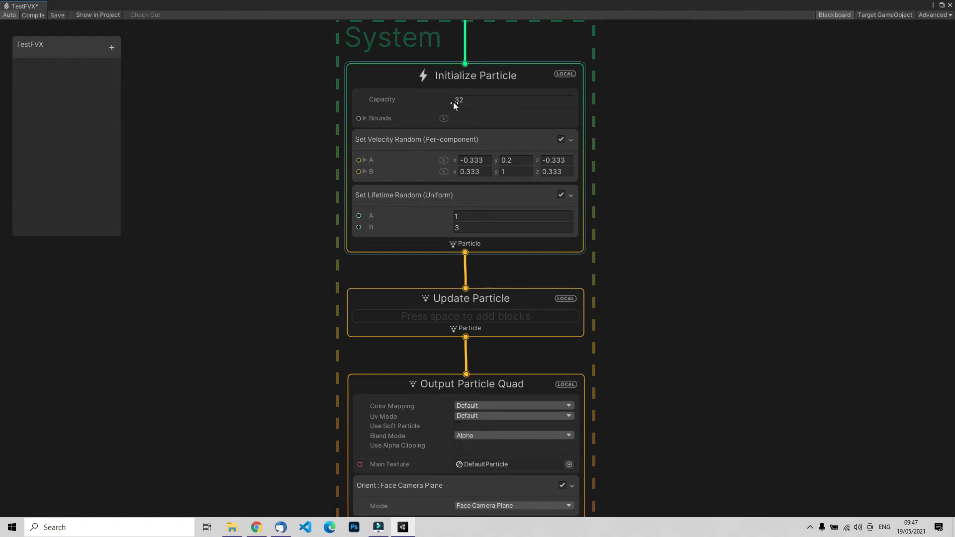
mouse_move(645, 179)
middle_down()
mouse_move(646, 164)
mouse_move(649, 180)
middle_up()
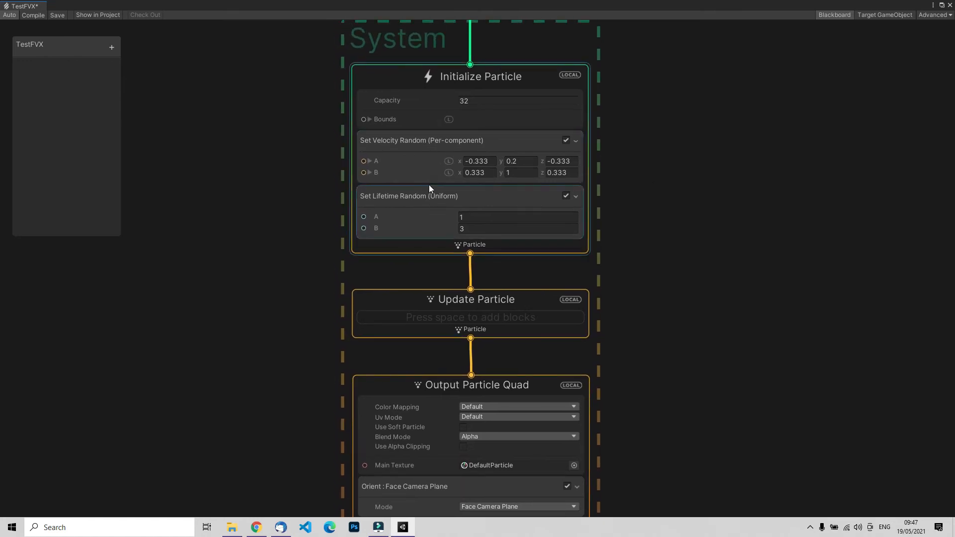
right_click(432, 246)
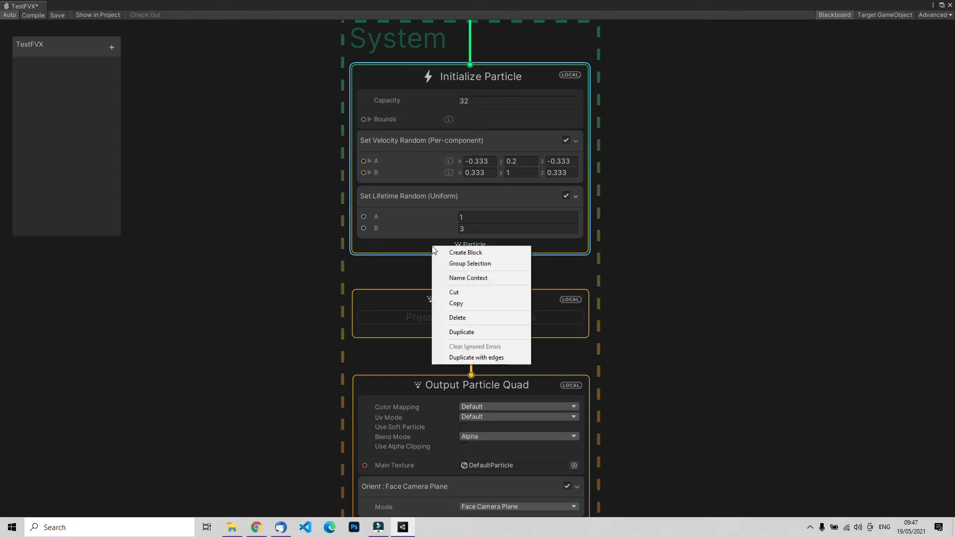
click(402, 245)
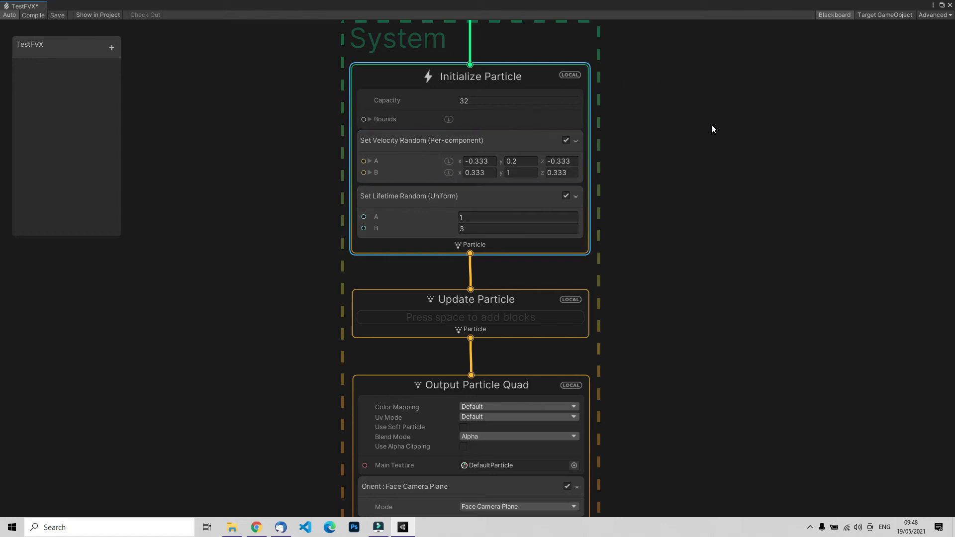
Step: Shrink the TestFVX graph window and place it beside the Scene view so the contexts and particles show together
drag(188, 4, 548, 258)
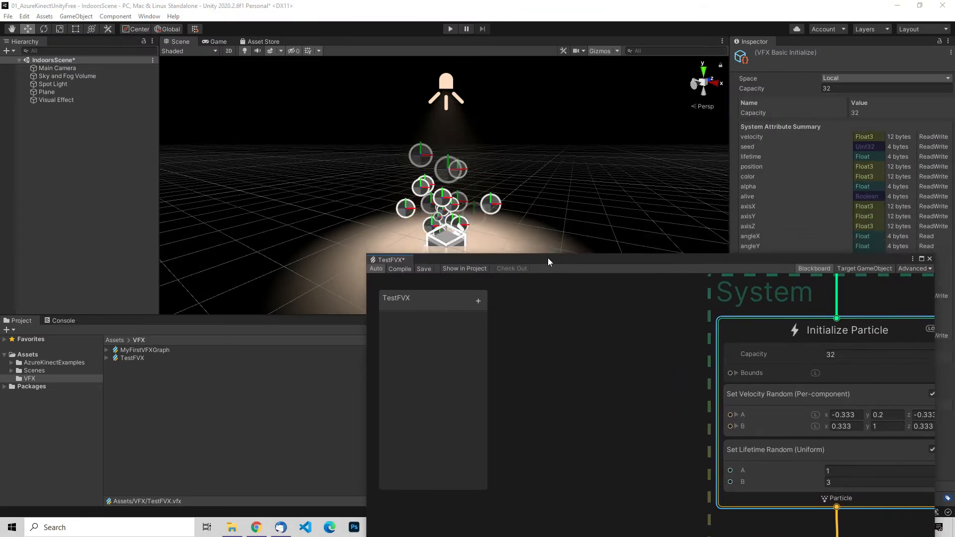
drag(697, 261, 564, 273)
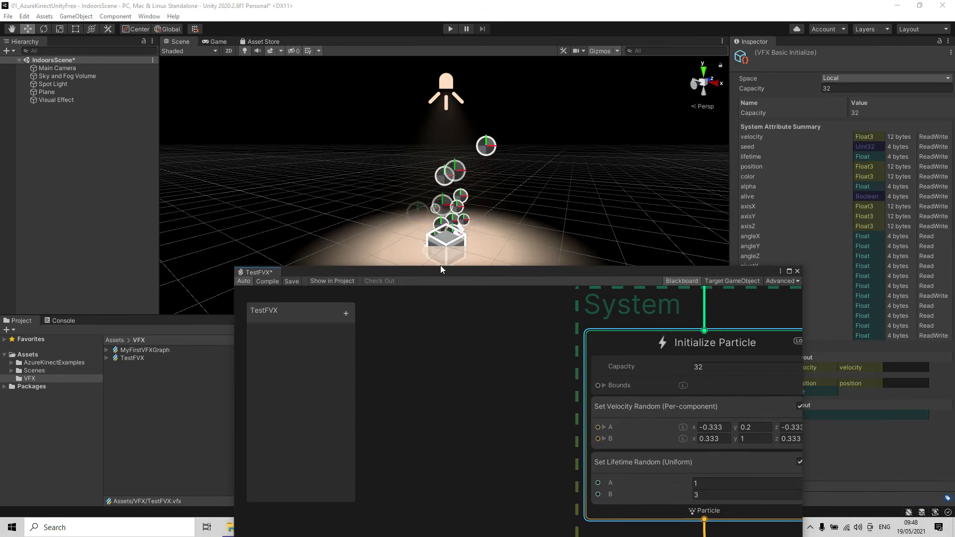
drag(512, 271, 303, 28)
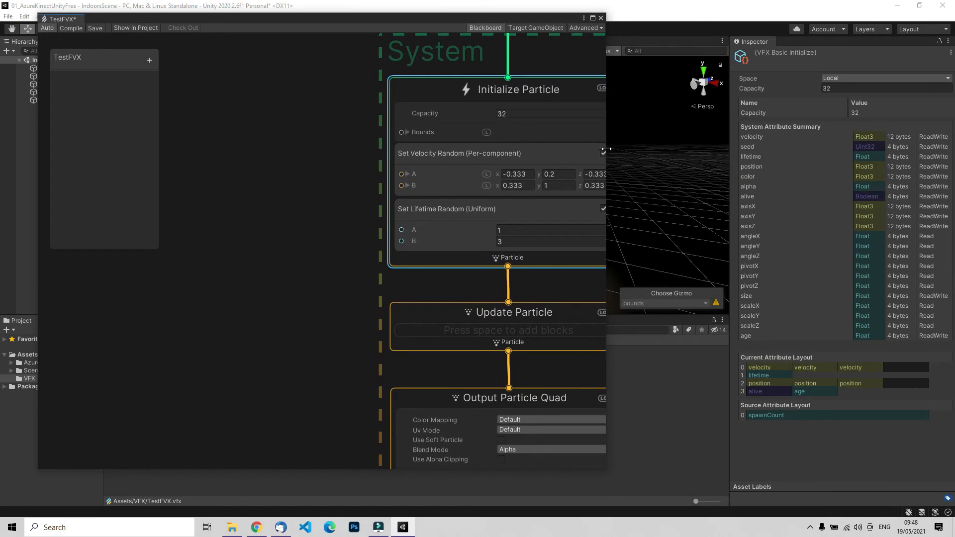
drag(605, 148, 819, 149)
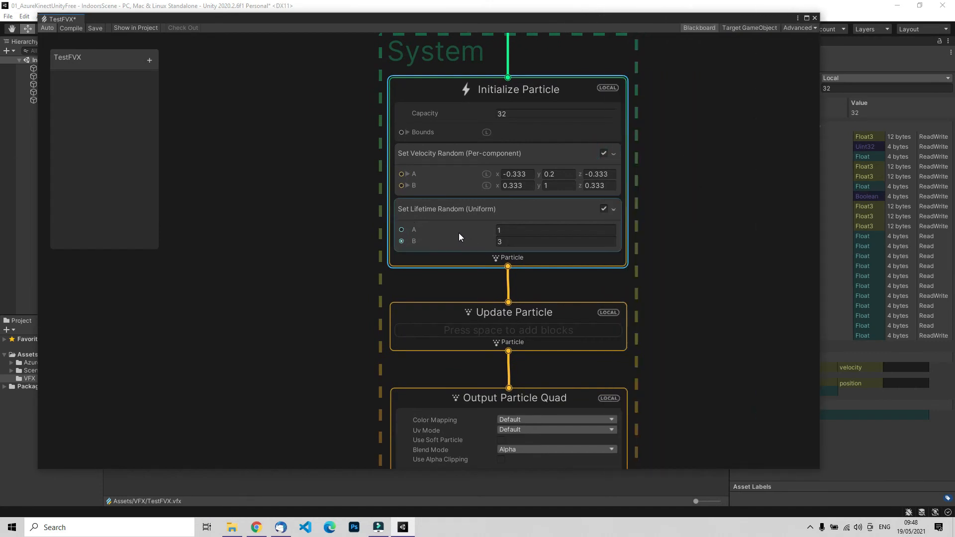
drag(357, 6, 329, 8)
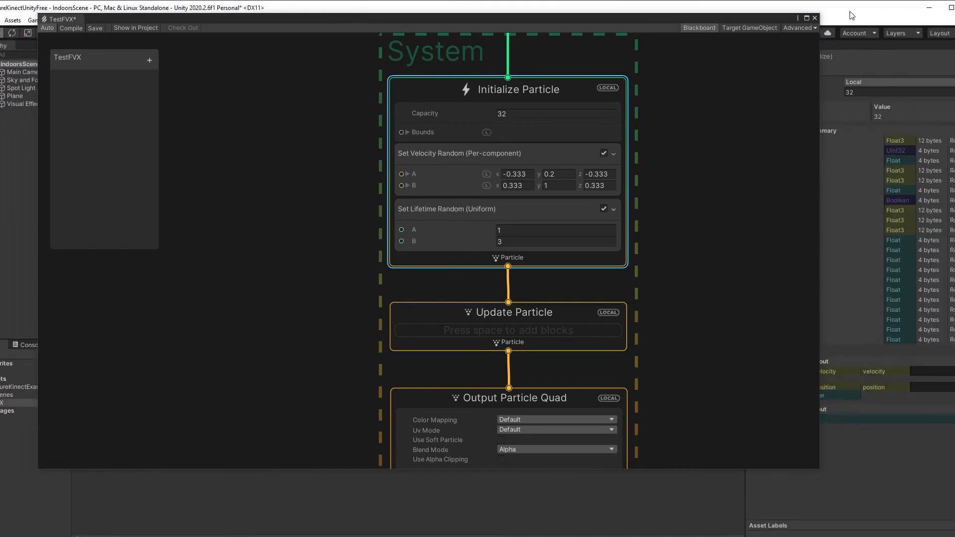
double_click(859, 11)
drag(401, 20, 550, 39)
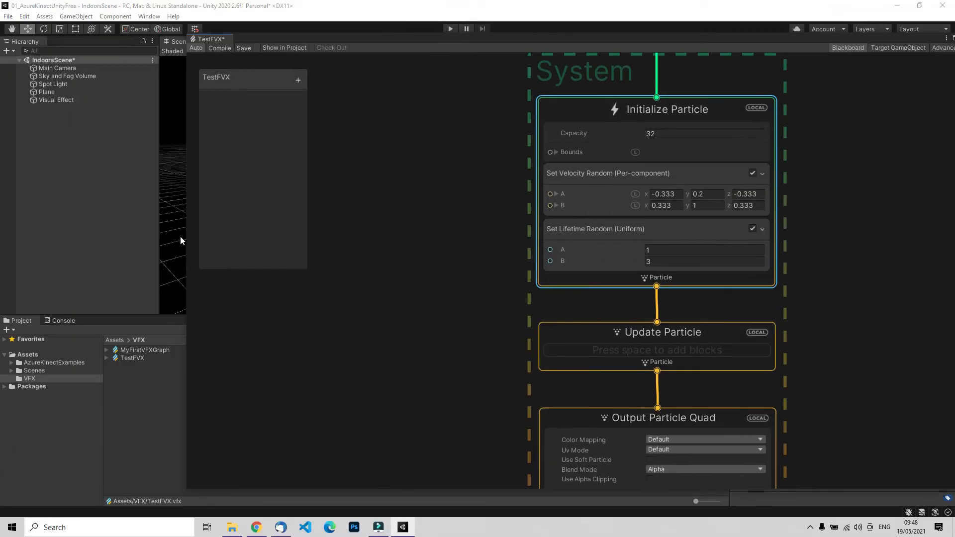
drag(188, 241, 519, 241)
drag(758, 37, 655, 38)
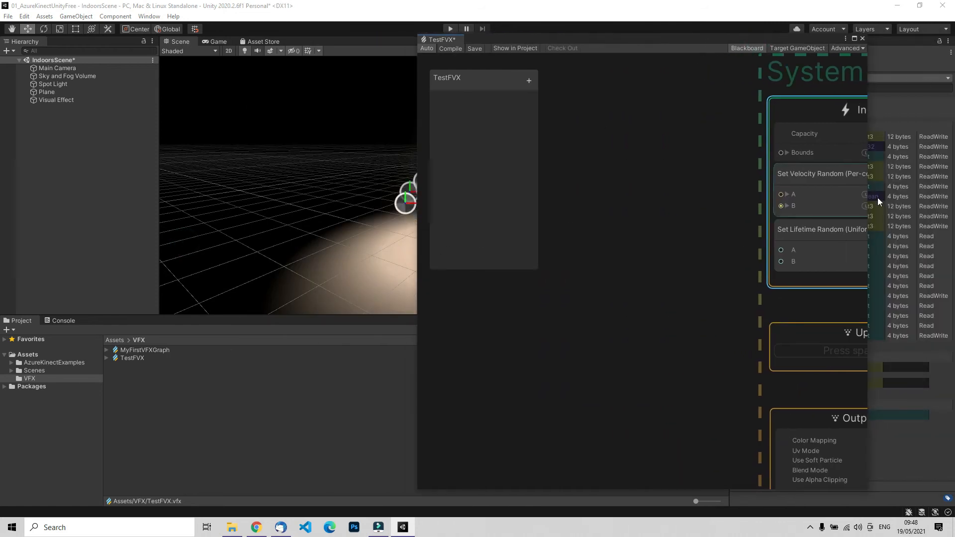
middle_drag(726, 189, 518, 195)
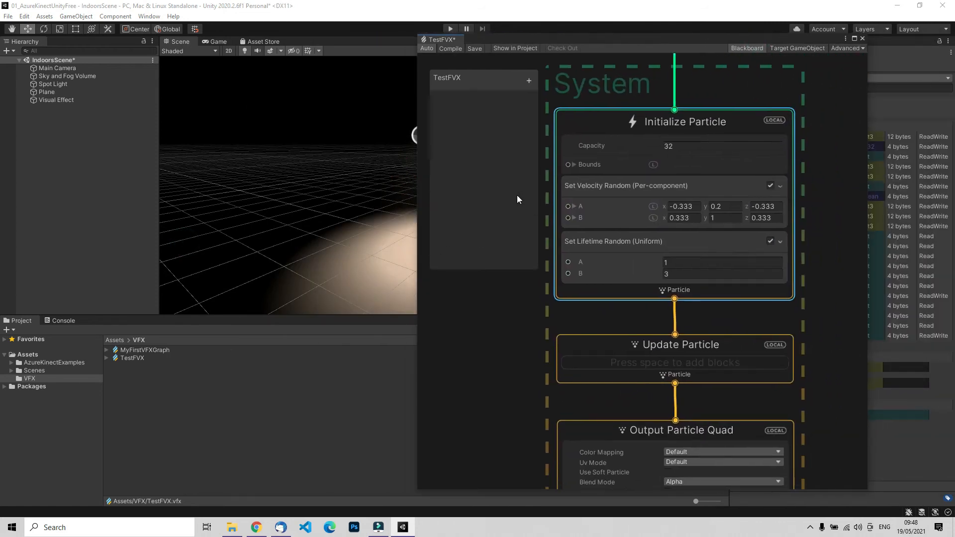
drag(520, 41, 580, 38)
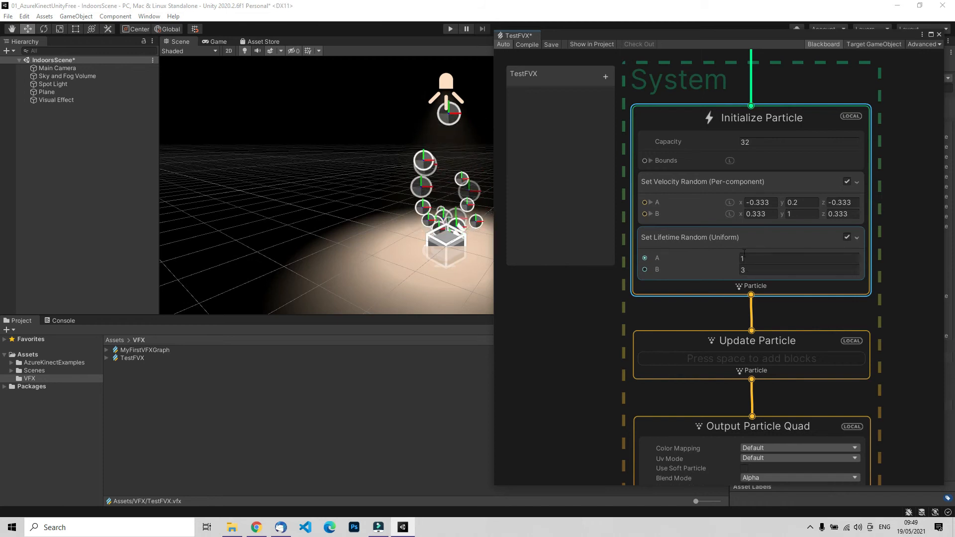
Step: Set the B value of Set Lifetime Random in Initialize Particle to 10 and view the particles from farther away
click(690, 253)
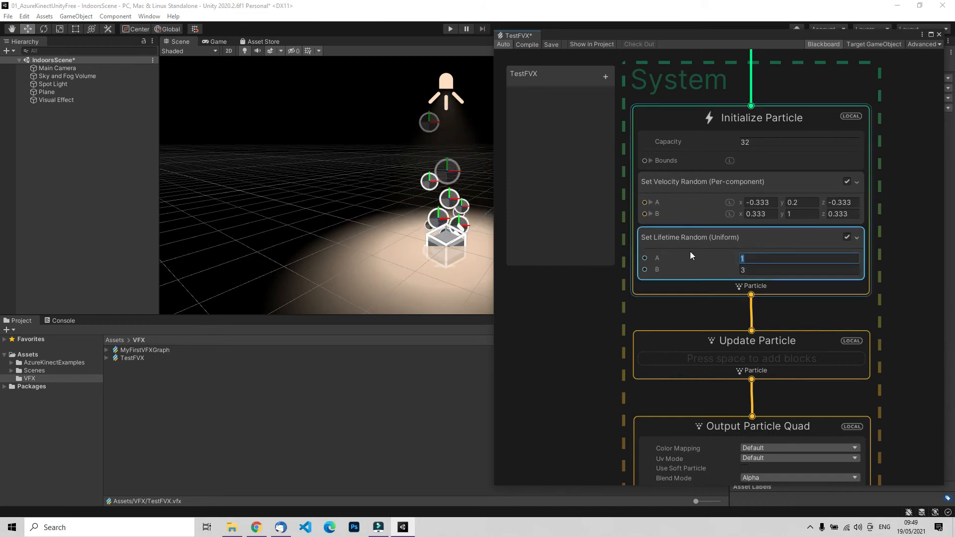
key(Tab)
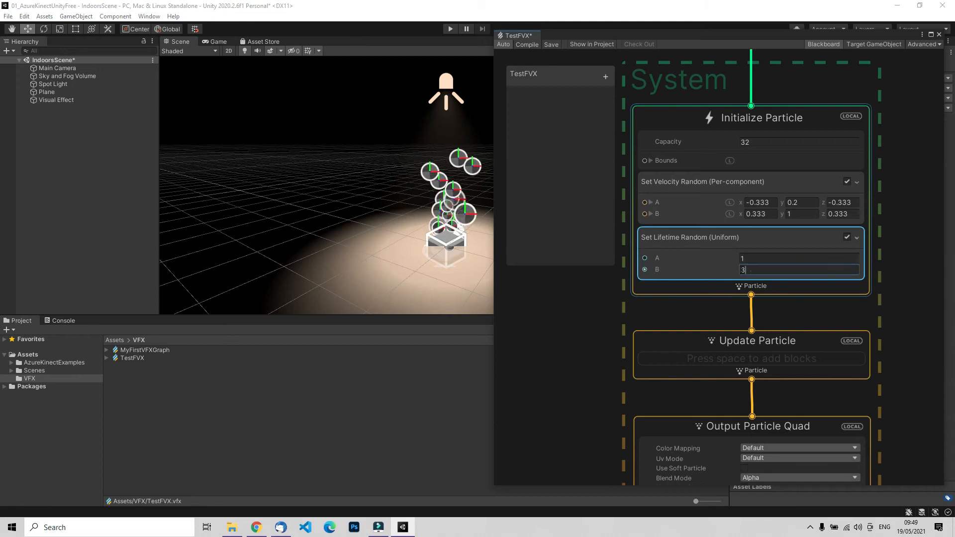
text(10)
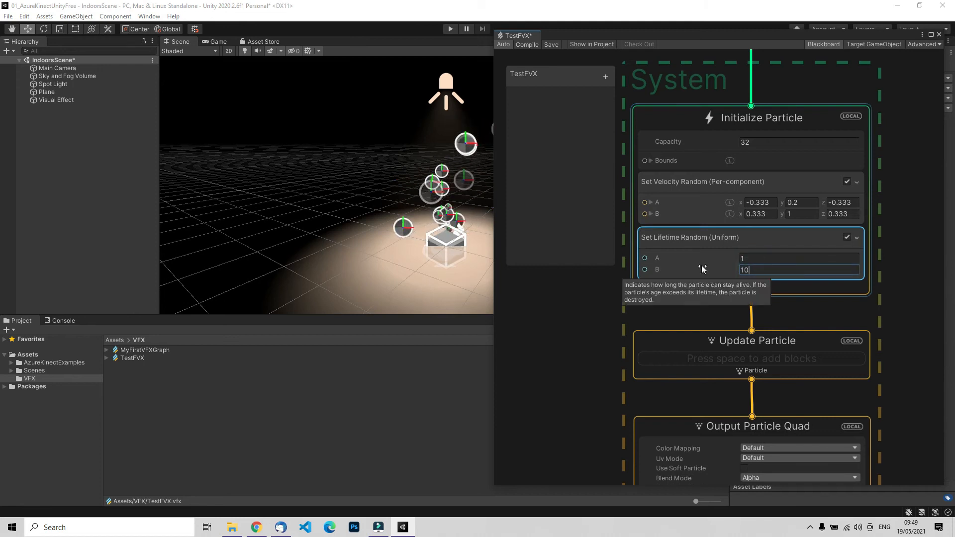
key(Tab)
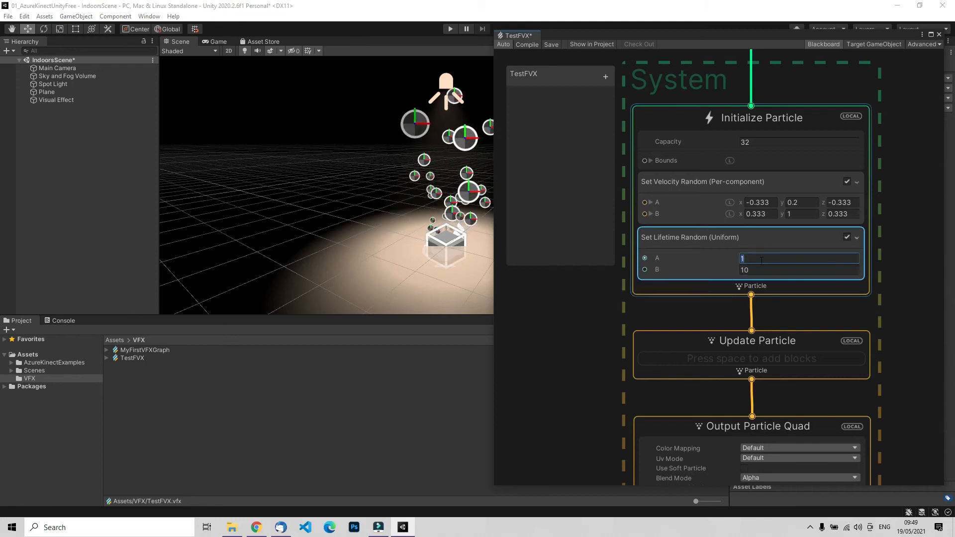
scroll(443, 168, down, 10)
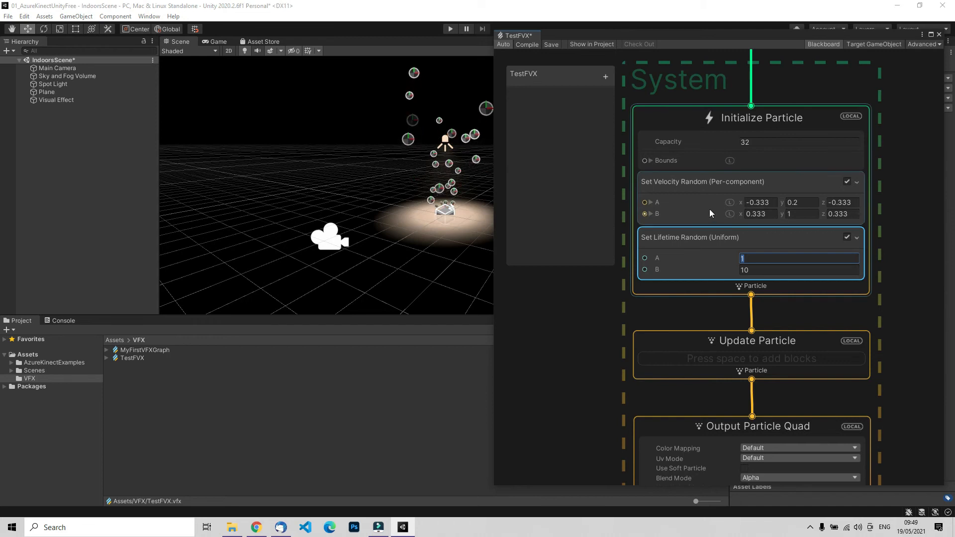
Step: Examine the velocity and lifetime blocks, the Update Particle context and the Output Particle Quad settings in the graph
middle_drag(896, 219, 882, 136)
mouse_move(894, 175)
middle_down()
mouse_move(895, 163)
mouse_move(899, 173)
middle_up()
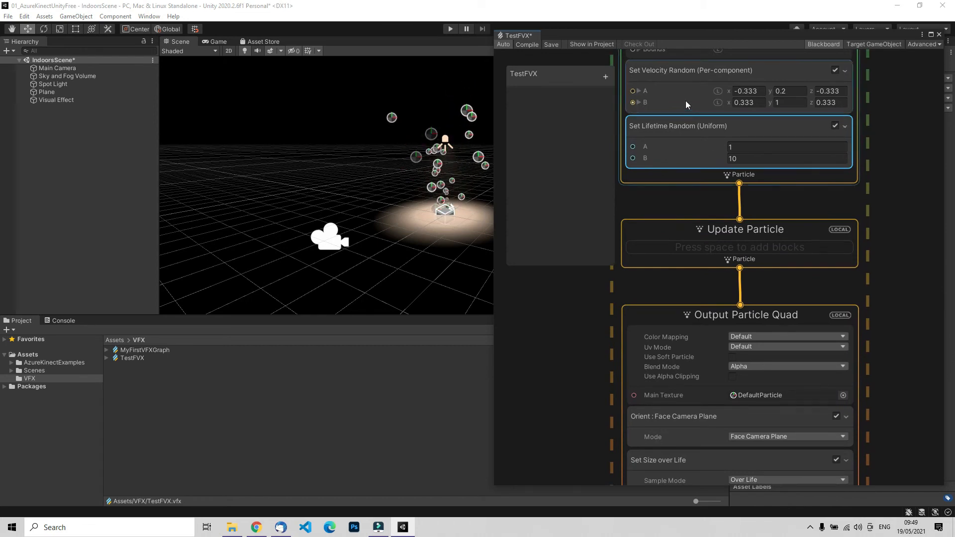
middle_drag(906, 142, 915, 181)
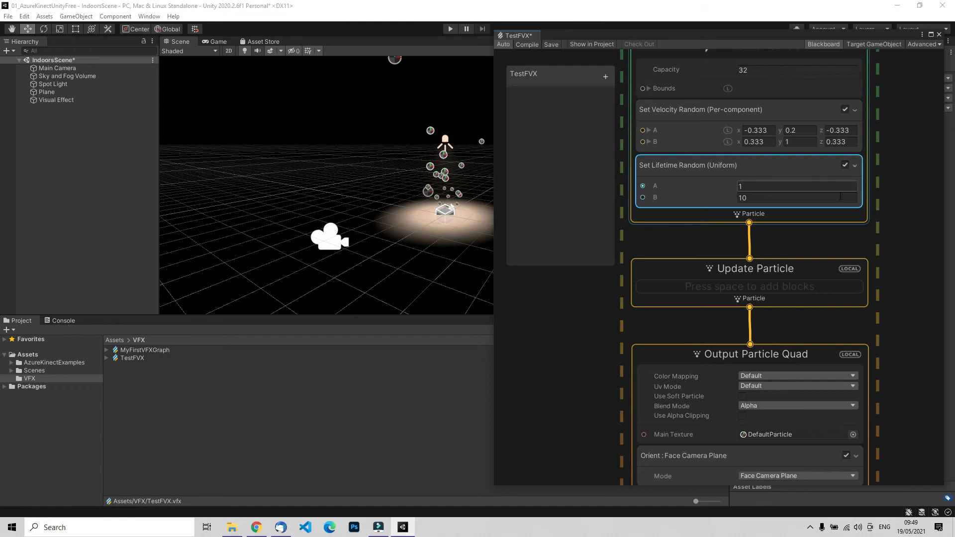
middle_drag(897, 212, 881, 77)
middle_drag(889, 181, 903, 134)
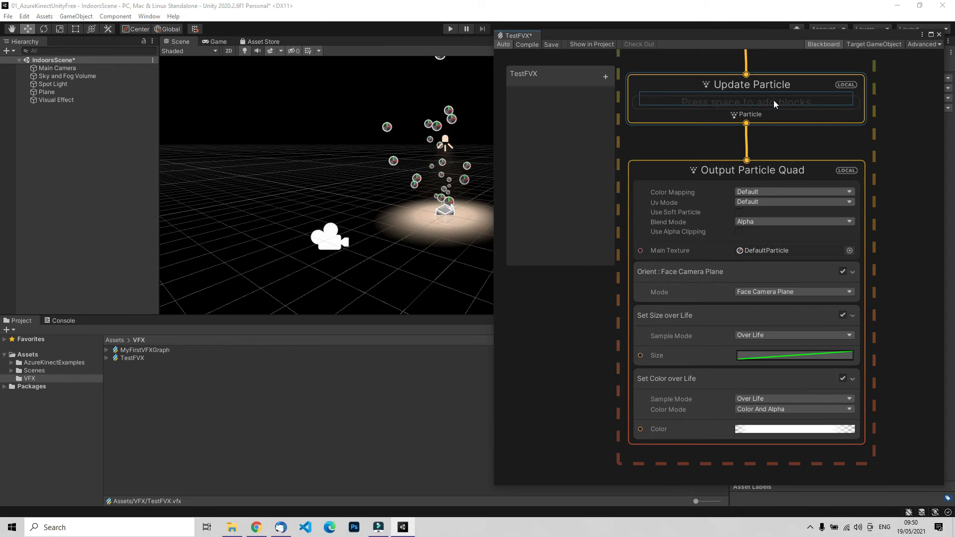
middle_drag(896, 205, 903, 139)
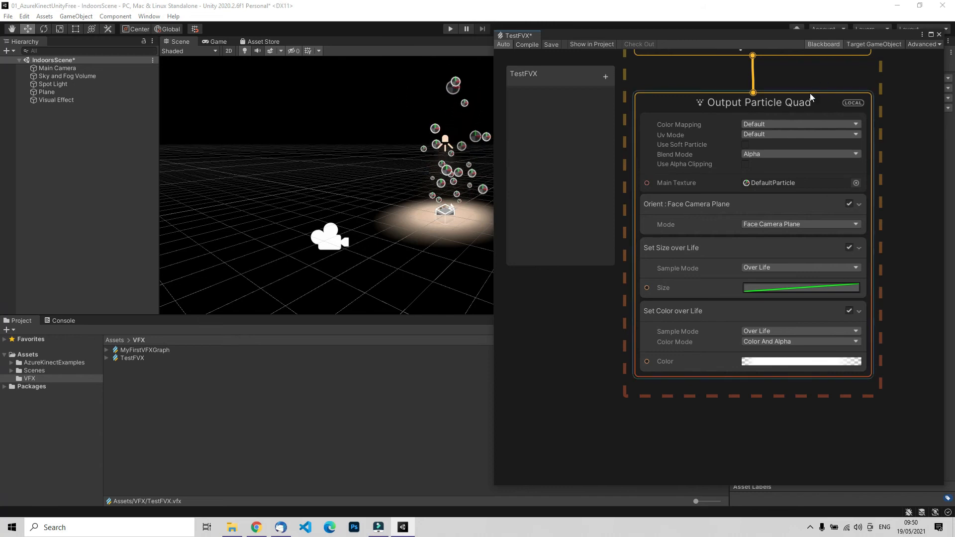
middle_drag(875, 144, 838, 162)
scroll(843, 160, down, 4)
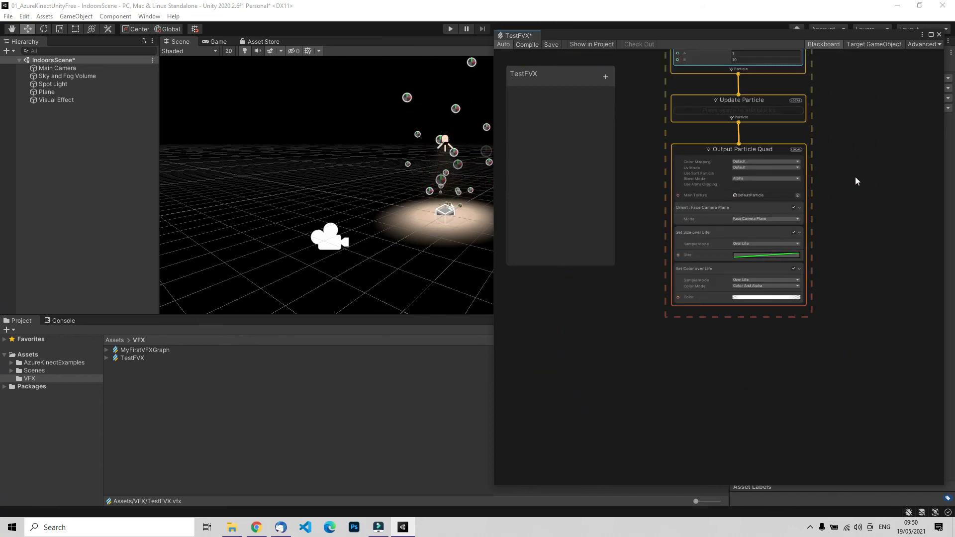
right_click(850, 147)
click(888, 152)
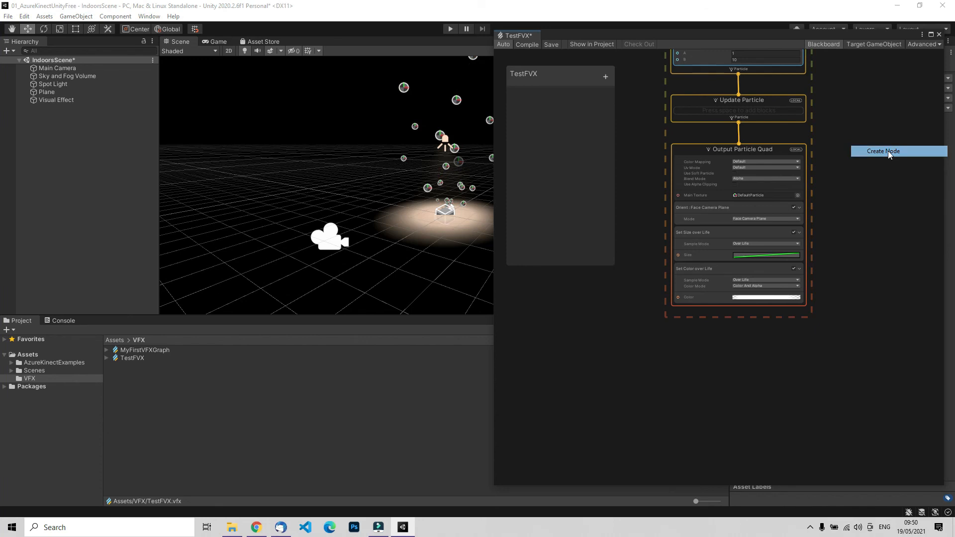
text(oupu)
key(BackSpace)
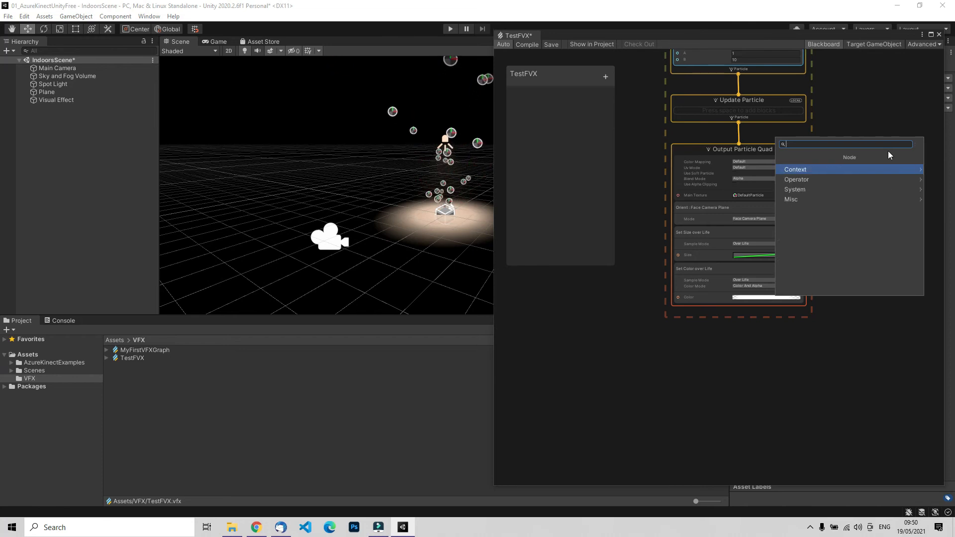
click(858, 119)
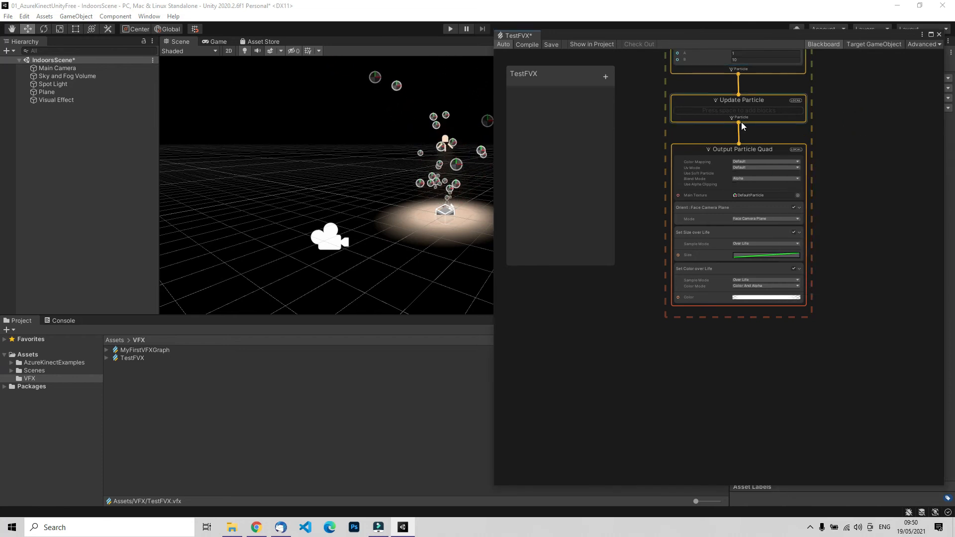
Step: Review the output context types that can be connected after Update Particle, such as cube, mesh and point, without adding one
drag(858, 144, 858, 144)
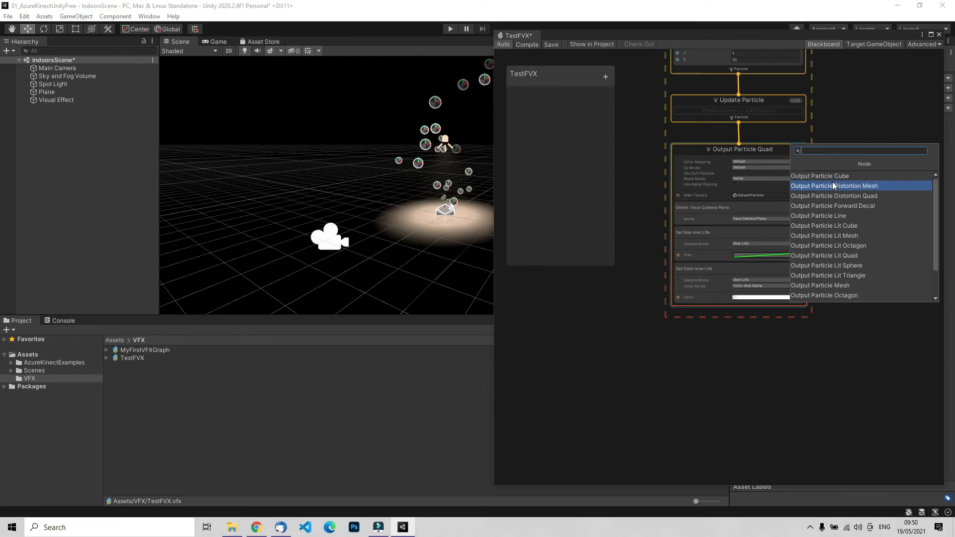
scroll(832, 181, down, 1)
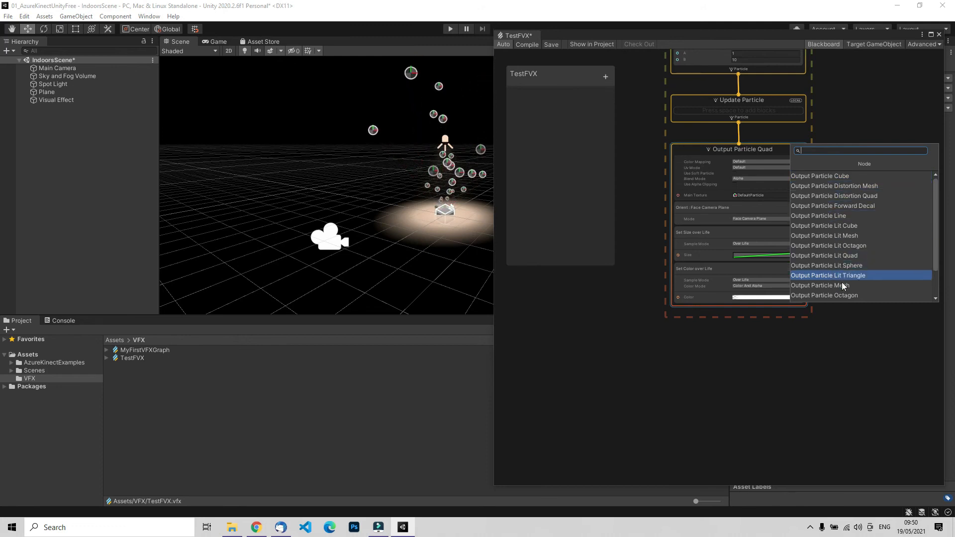
scroll(844, 286, down, 1)
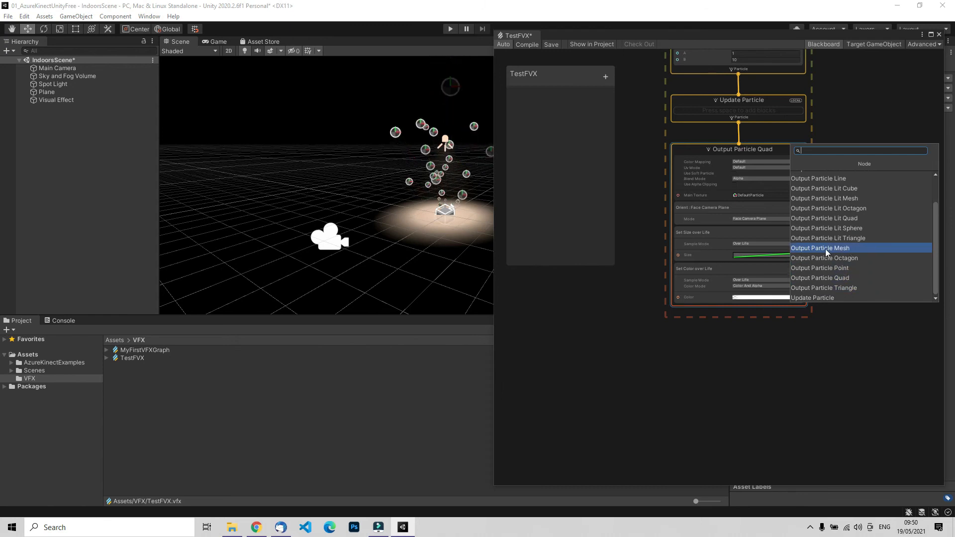
scroll(855, 250, up, 1)
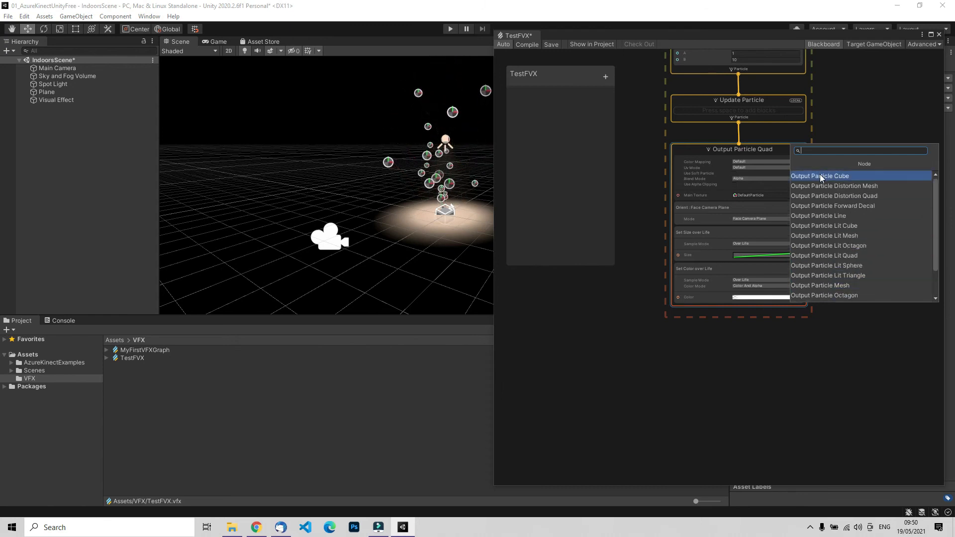
click(832, 125)
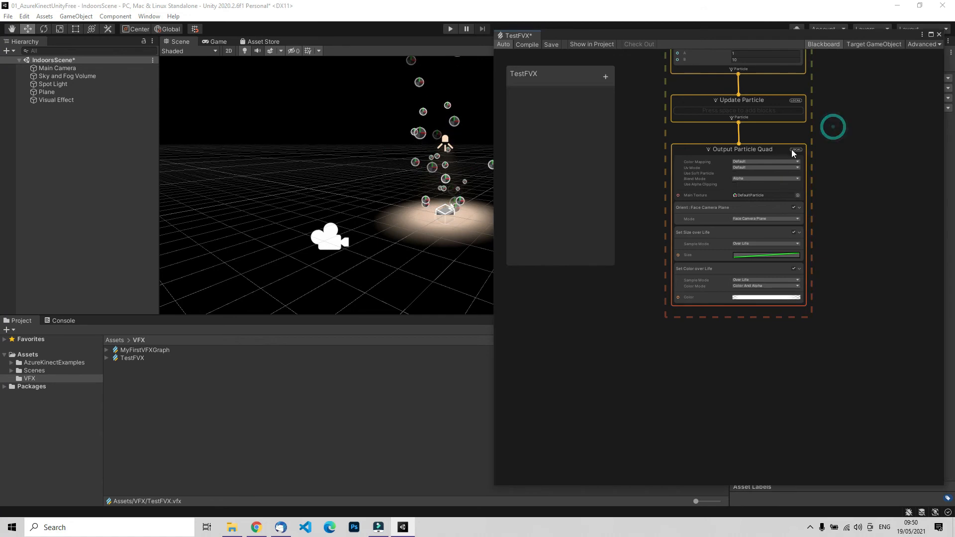
Step: Set the Main Texture of Output Particle Quad to the Dot texture
scroll(733, 176, up, 3)
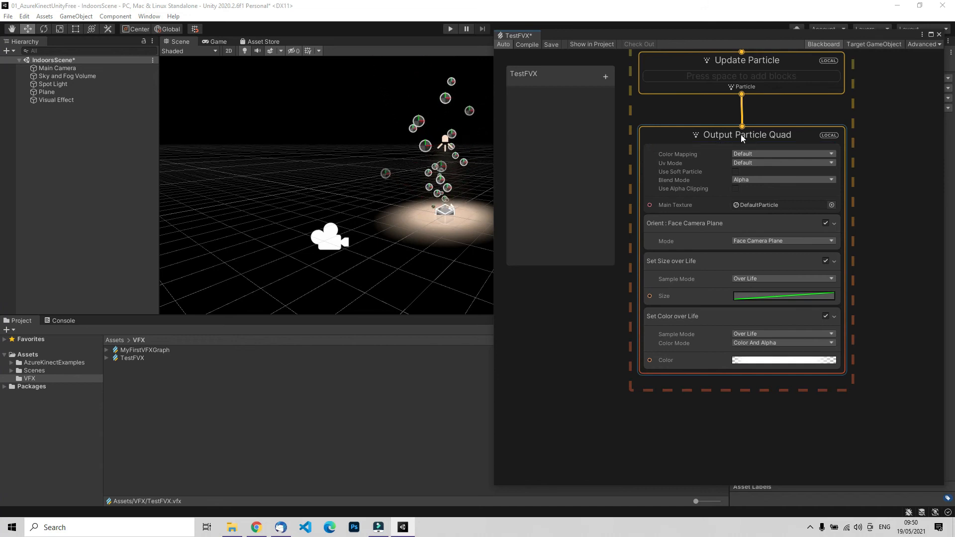
click(831, 205)
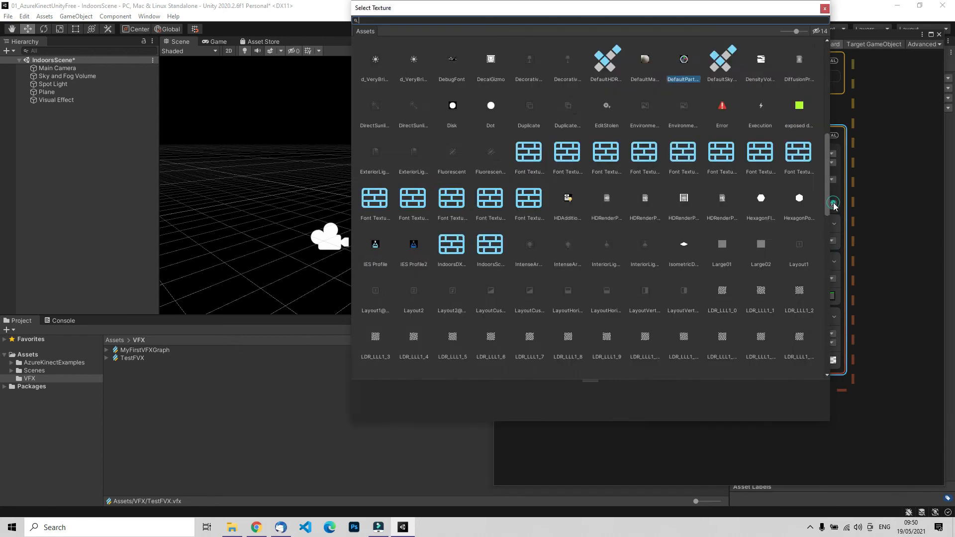
click(490, 109)
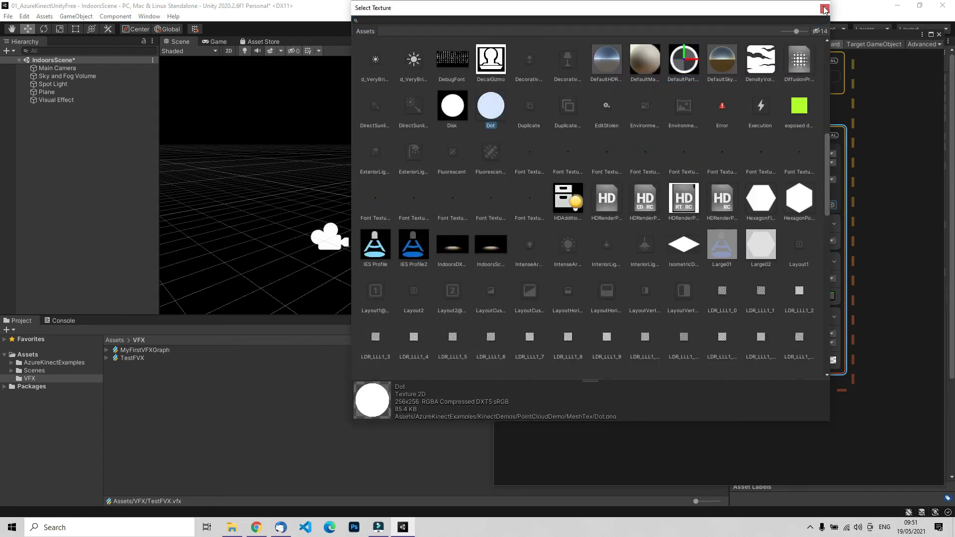
scroll(640, 180, up, 14)
scroll(641, 180, down, 15)
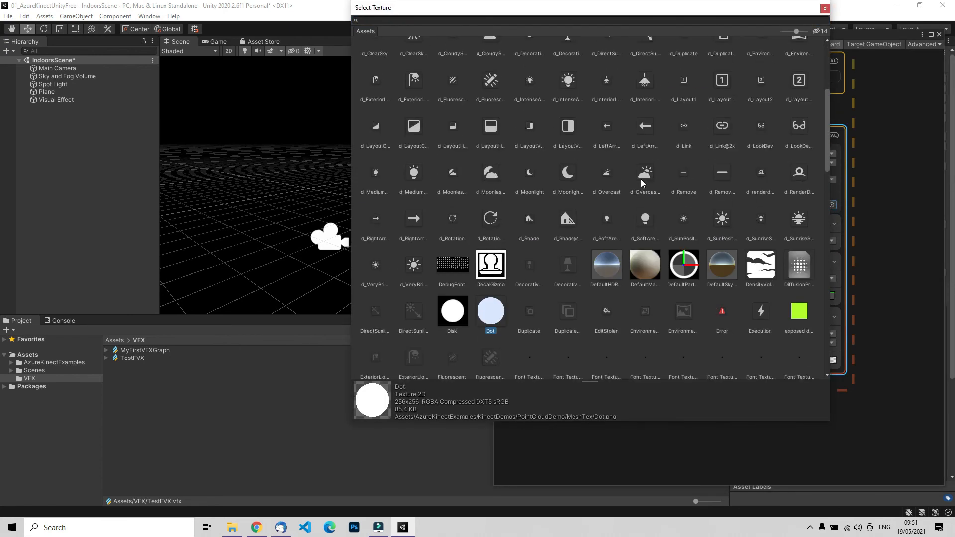
click(825, 9)
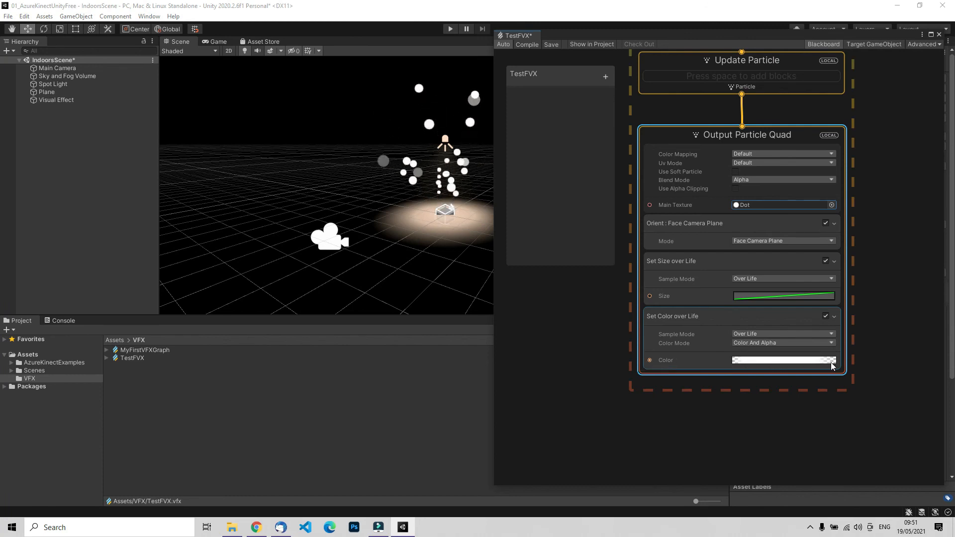
Step: View the color gradient of the Set Color over Life block and close it without changes
click(782, 362)
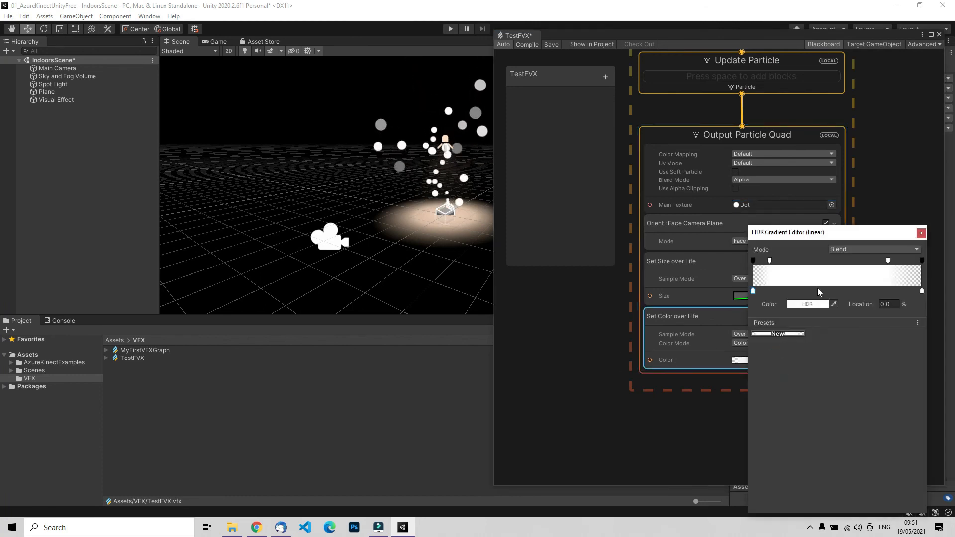
click(921, 232)
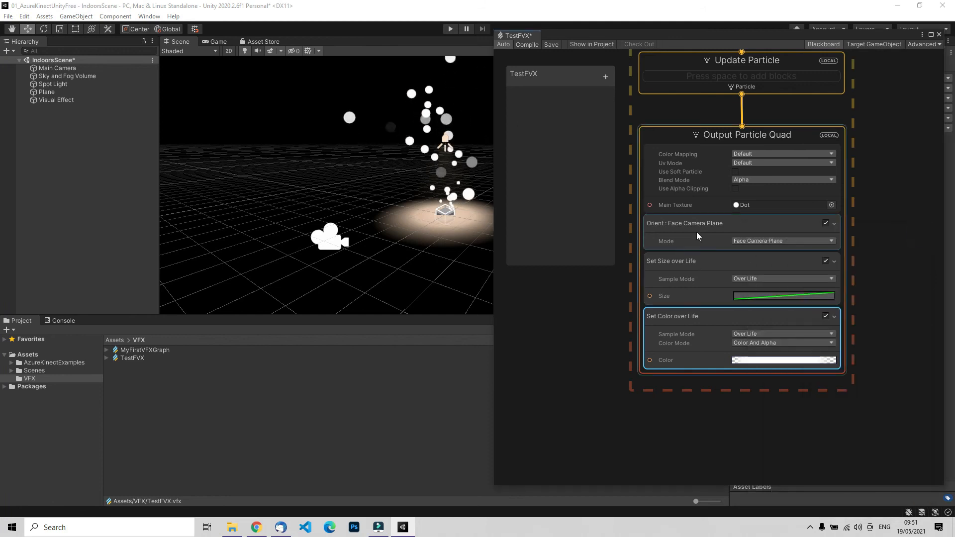
scroll(870, 250, down, 4)
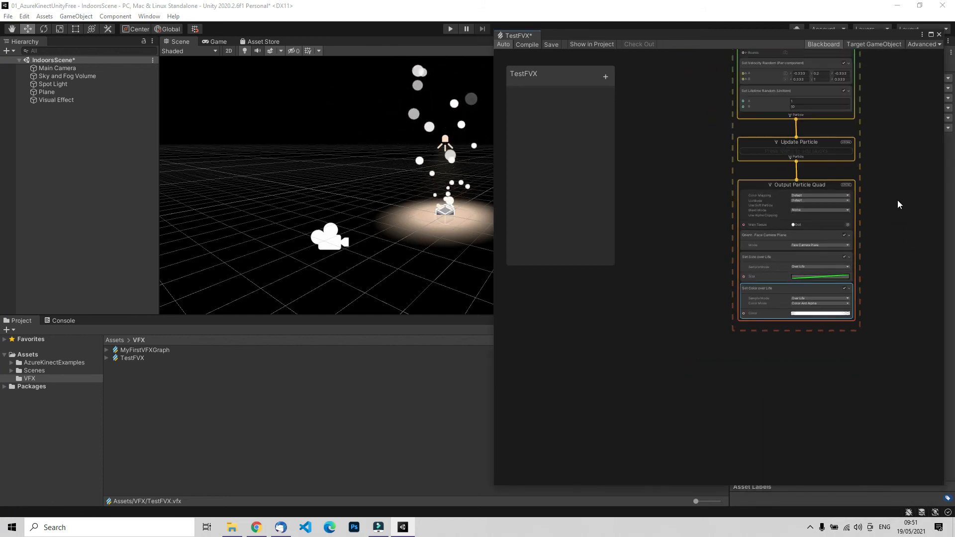
Step: Examine the full particle graph from Spawn through Initialize Particle and Update Particle to Output Particle Quad
scroll(828, 268, down, 3)
middle_drag(848, 223, 819, 219)
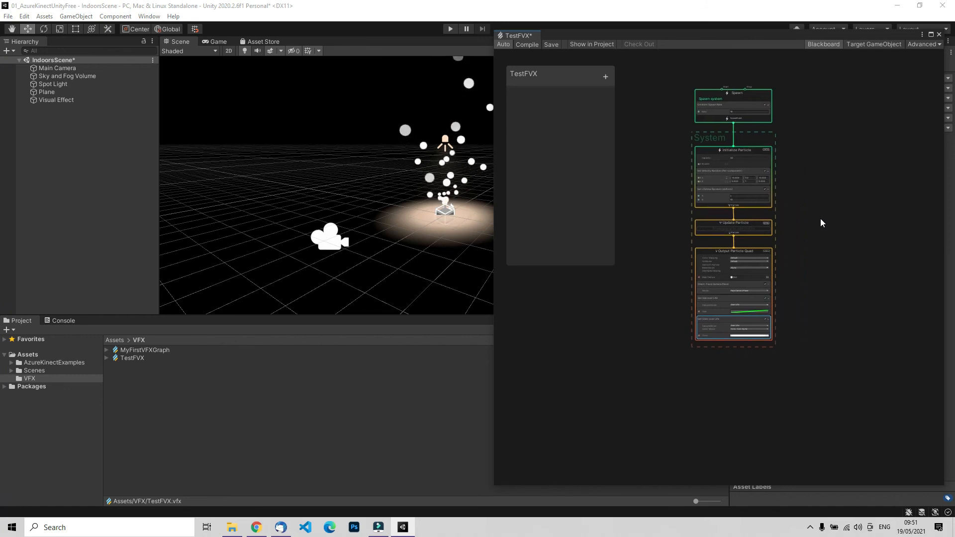
scroll(824, 216, up, 3)
middle_drag(804, 252, 836, 216)
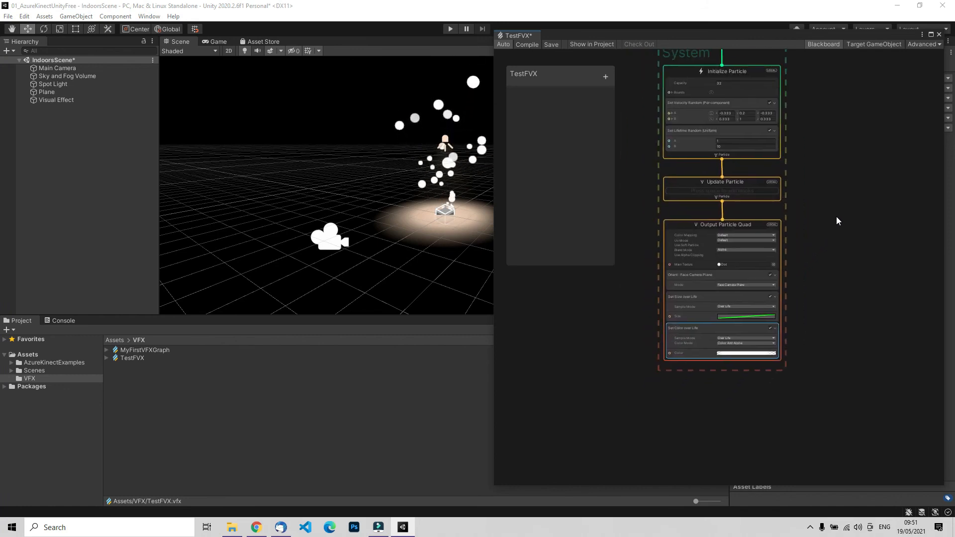
scroll(837, 214, down, 3)
scroll(836, 211, up, 4)
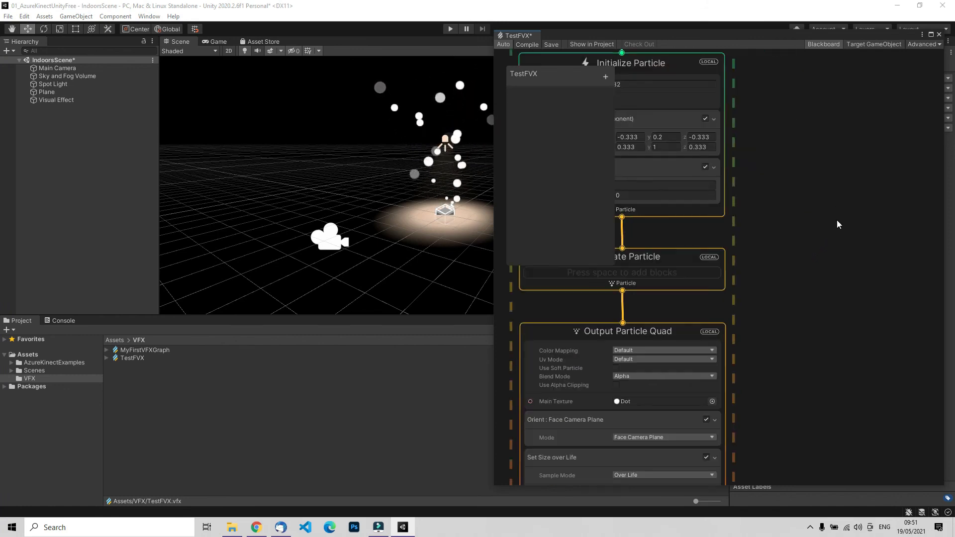
middle_drag(780, 223, 903, 189)
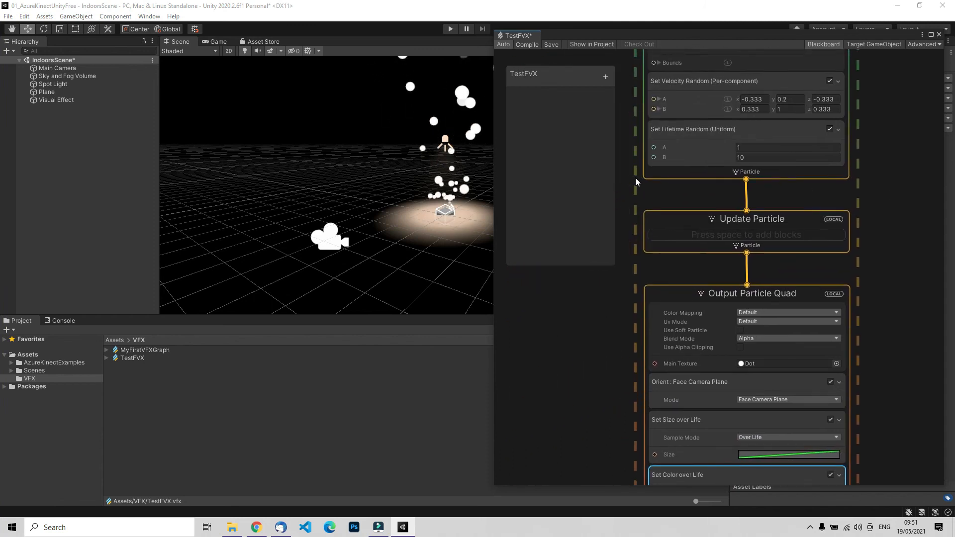
scroll(642, 192, down, 6)
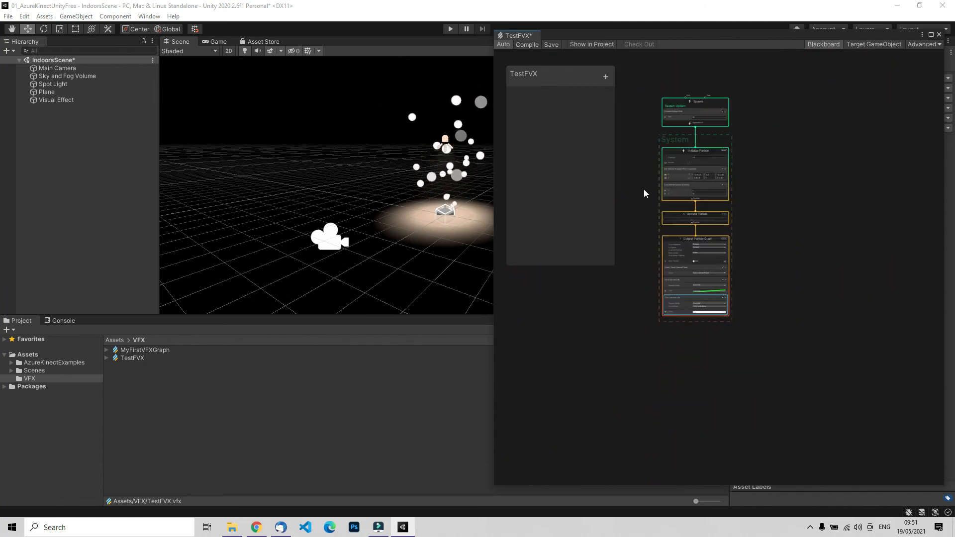
scroll(644, 193, up, 6)
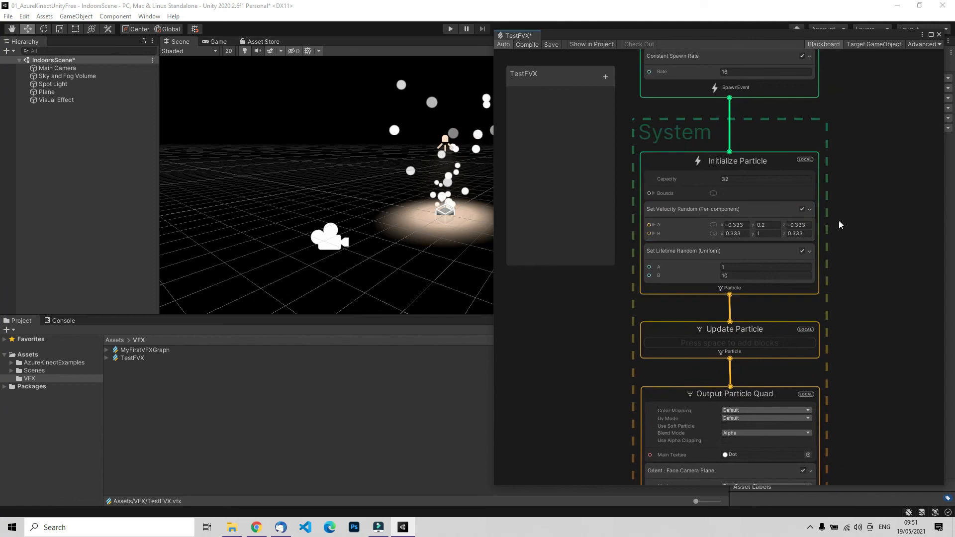
Step: Review the node types that can be connected to the Spawn context's SpawnEvent output, without adding one
scroll(855, 213, down, 2)
middle_drag(856, 213, 885, 196)
scroll(883, 150, down, 1)
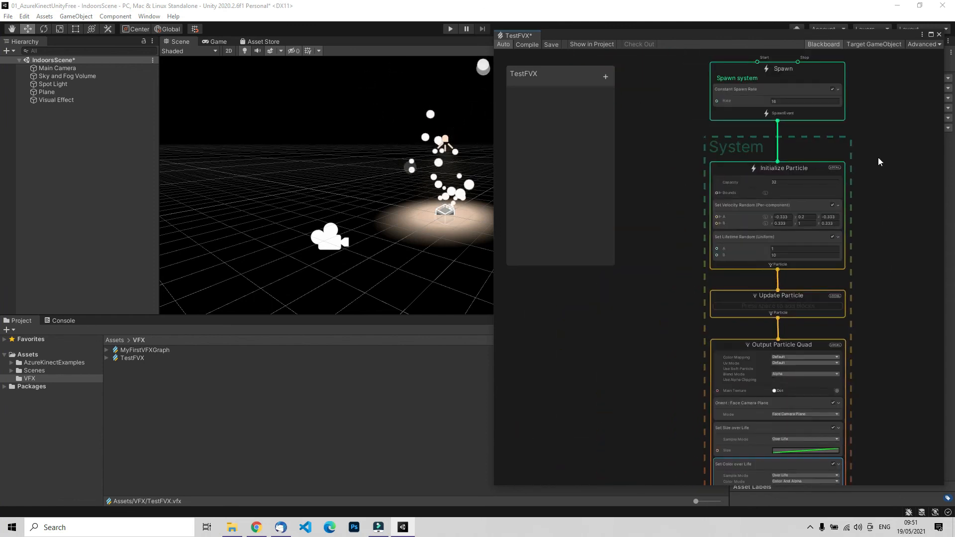
drag(778, 123, 902, 175)
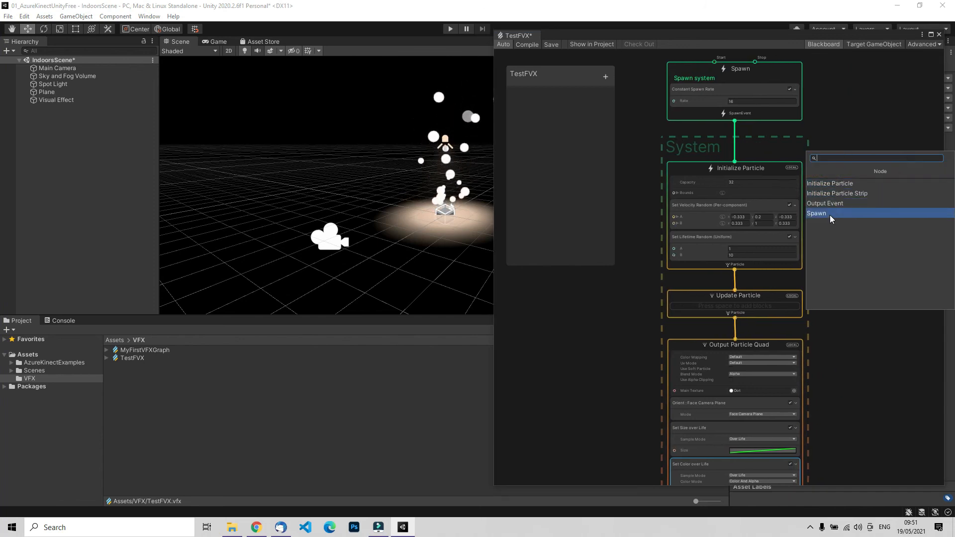
click(848, 125)
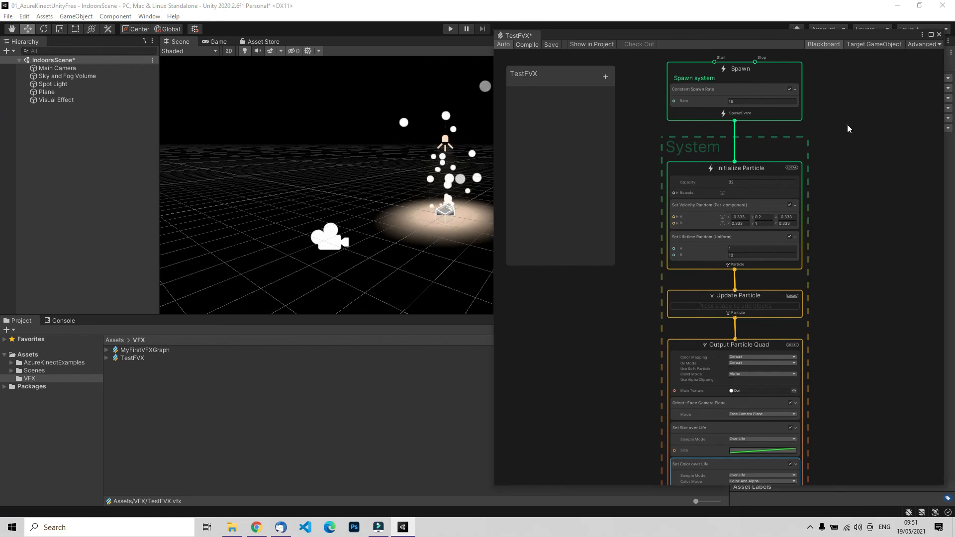
Step: Review the block categories available for Output Particle Quad, including the Output blocks, without creating a block
scroll(845, 235, down, 2)
middle_drag(853, 279, 857, 142)
scroll(864, 222, up, 3)
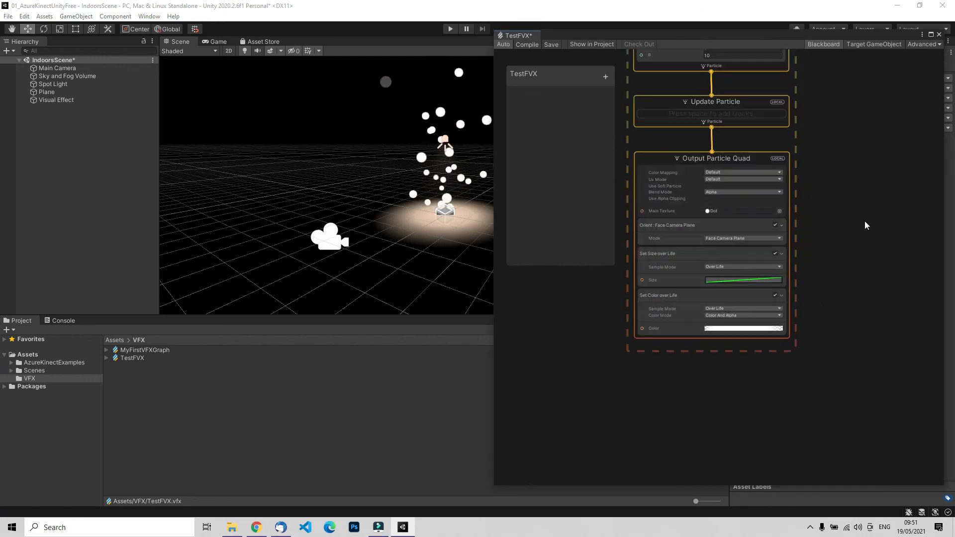
middle_drag(848, 190, 872, 199)
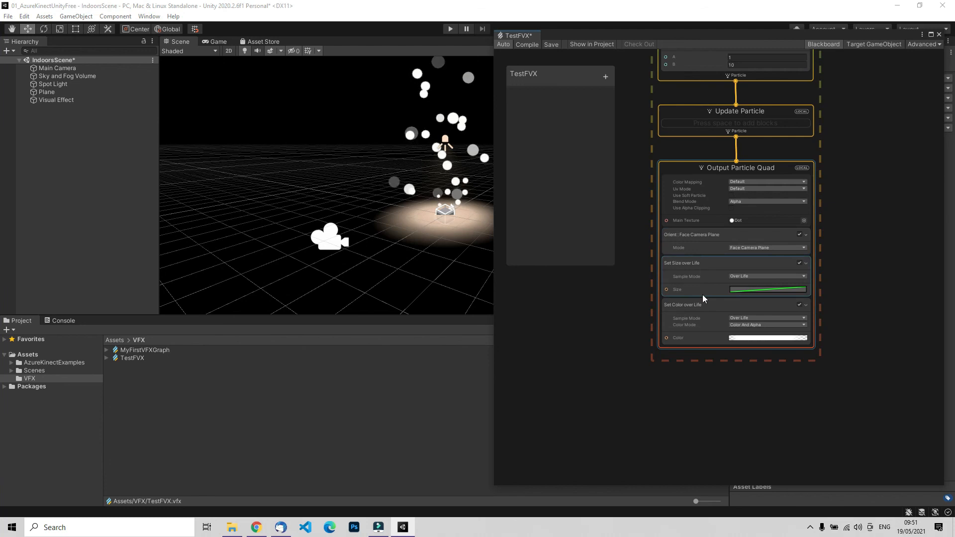
right_click(709, 308)
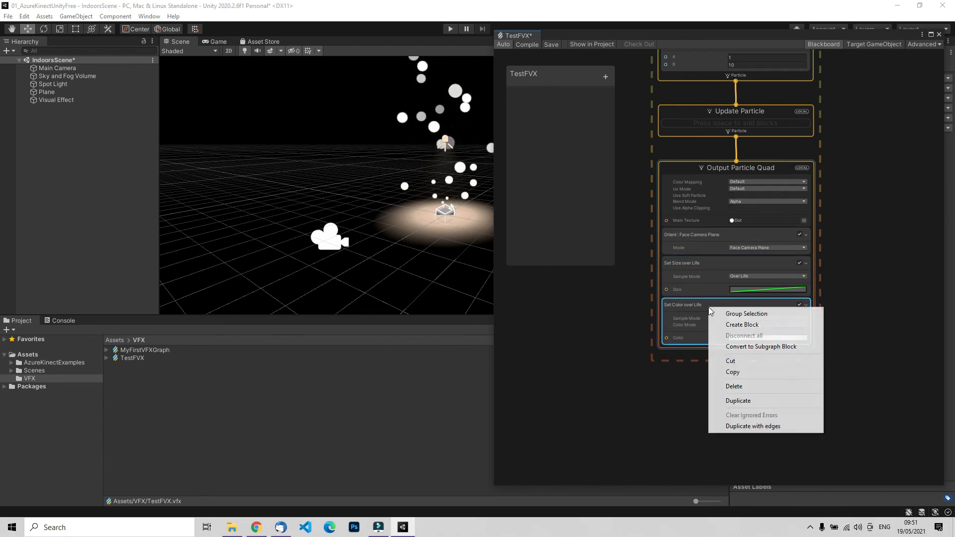
click(739, 325)
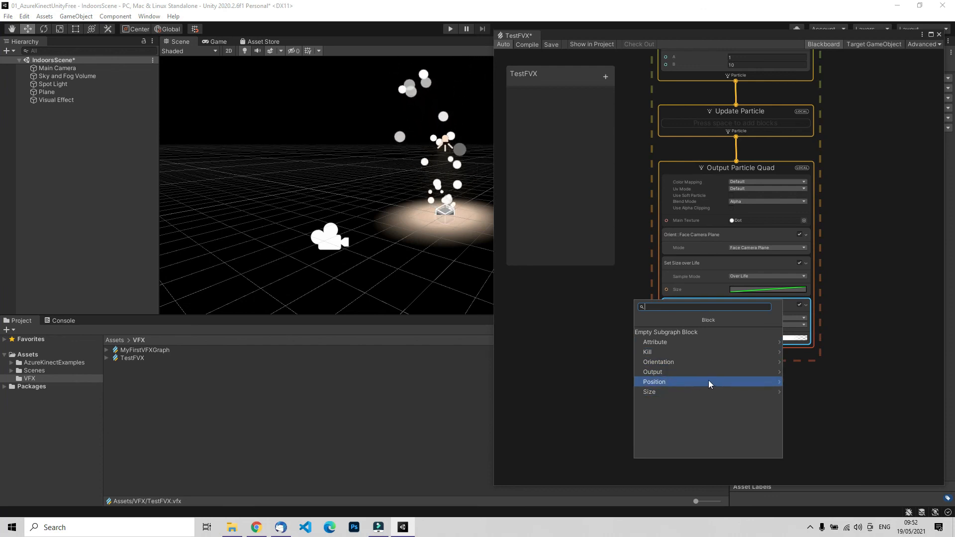
click(759, 373)
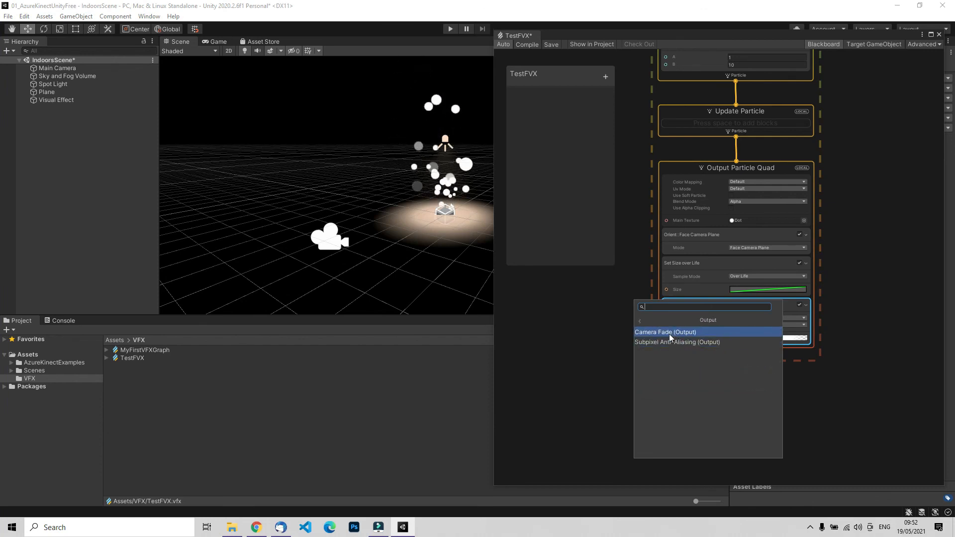
click(881, 301)
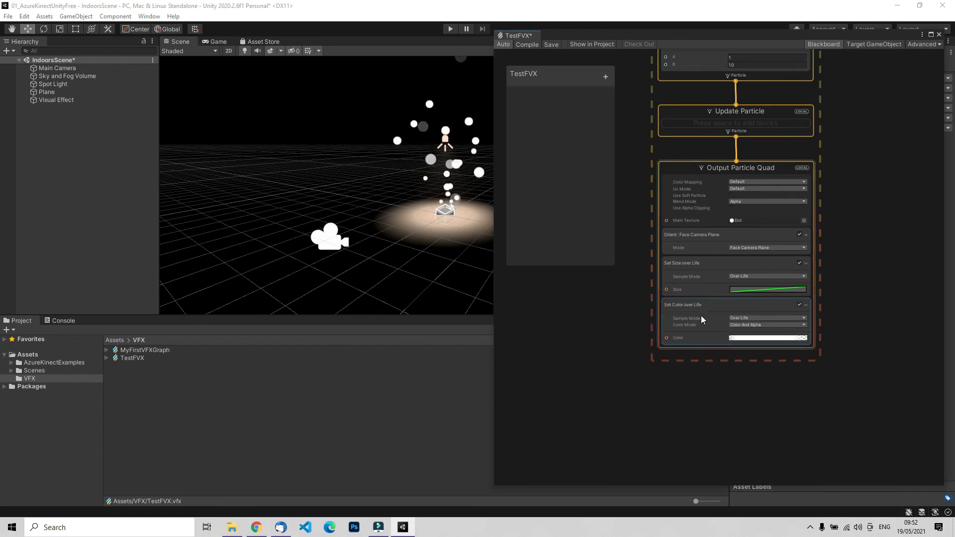
Step: Examine the overall graph beside its blackboard and the velocity and lifetime blocks of Initialize Particle
click(853, 149)
scroll(846, 182, down, 2)
mouse_move(851, 161)
middle_down()
mouse_move(833, 283)
mouse_move(852, 196)
mouse_move(842, 136)
mouse_move(839, 161)
middle_up()
scroll(852, 198, down, 1)
scroll(852, 199, up, 1)
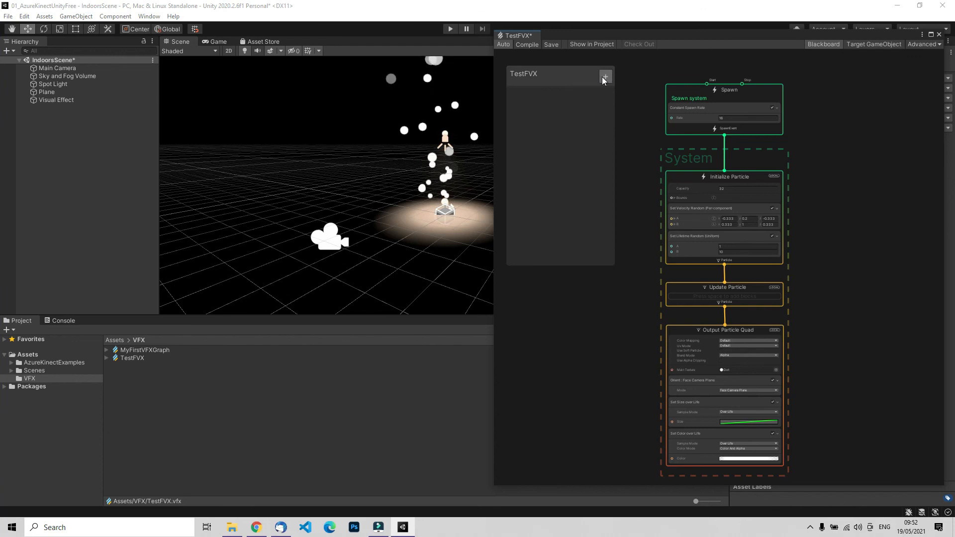
drag(766, 36, 717, 55)
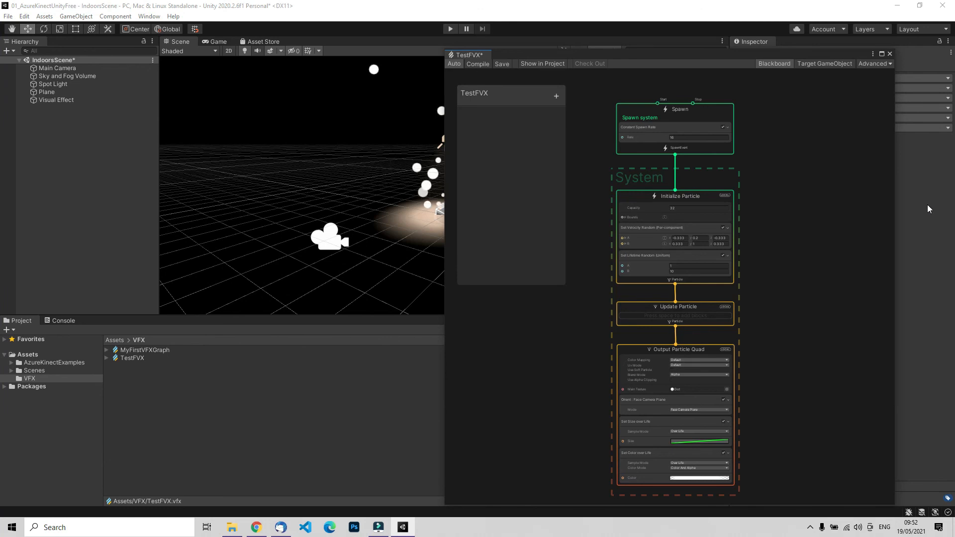
scroll(667, 275, up, 6)
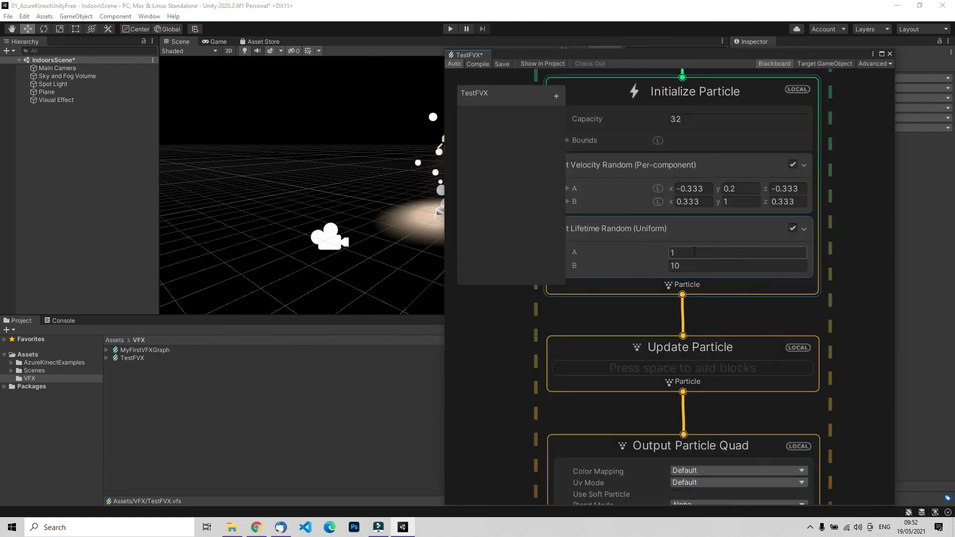
scroll(693, 264, down, 1)
click(501, 124)
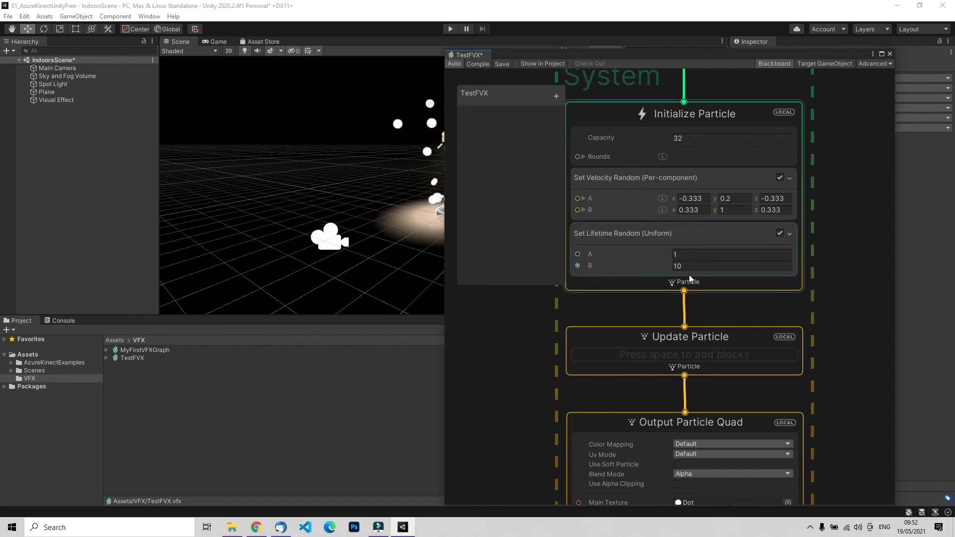
Step: Close the TestFVX graph window and save the scene
drag(780, 52, 733, 53)
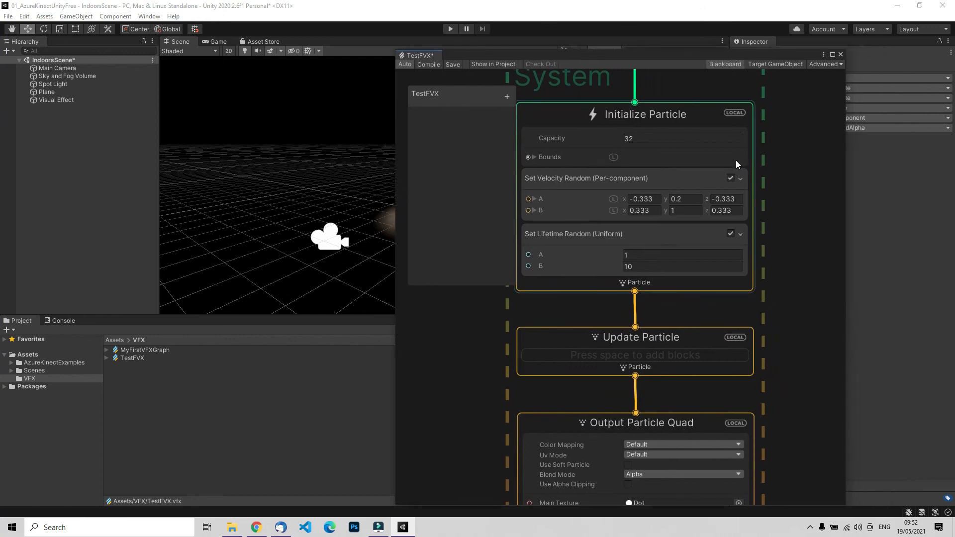
click(840, 53)
key(ctrl+s)
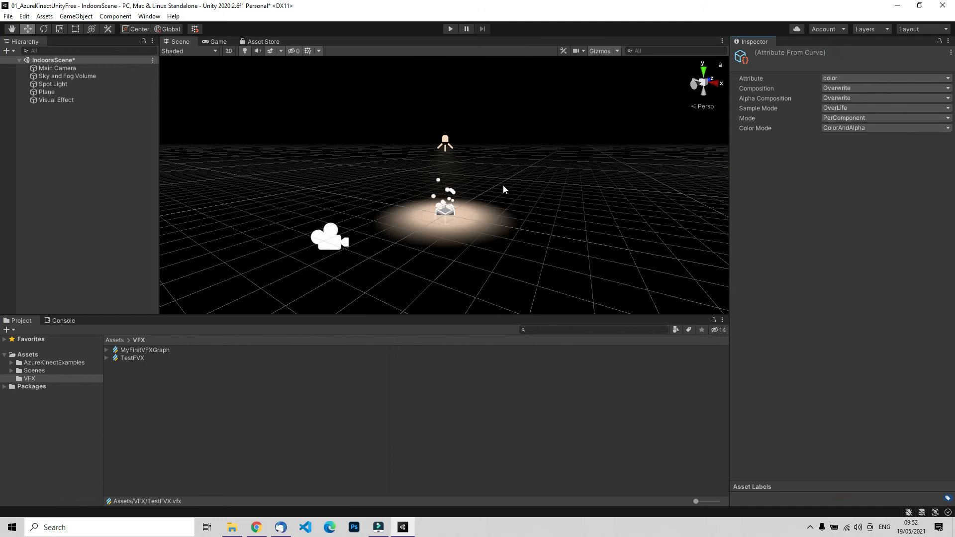